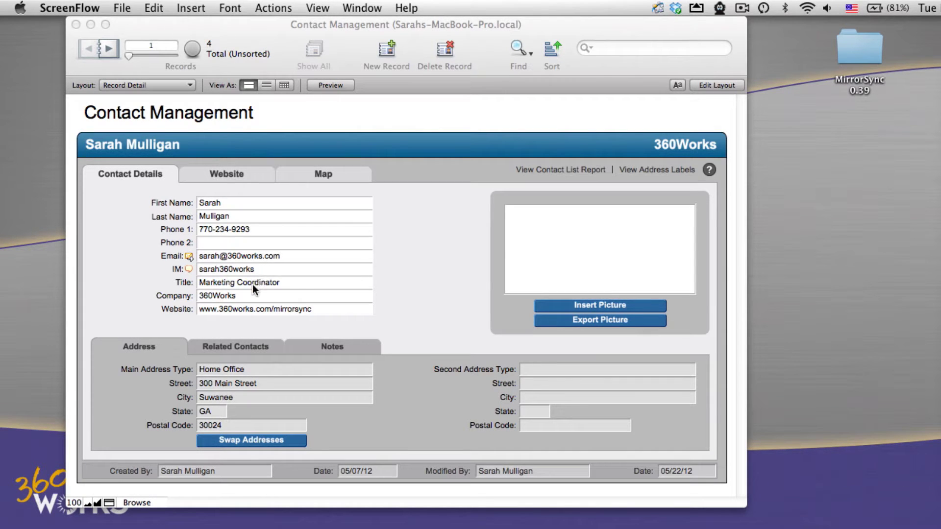
{"action": "left_click", "coordinate": [296, 305]}
{"action": "left_click_drag", "start_coordinate": [273, 309], "coordinate": [345, 309]}
{"action": "key", "text": "BackSpace"}
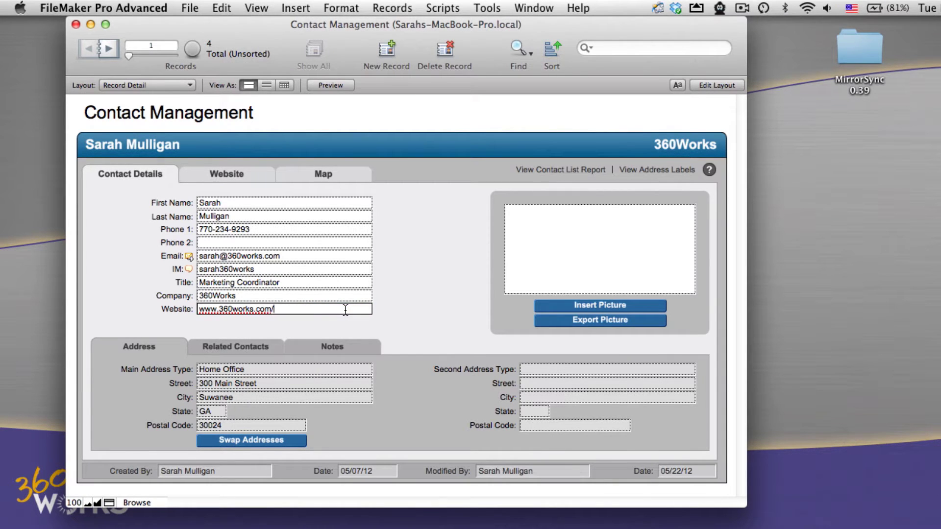
{"action": "left_click", "coordinate": [437, 255]}
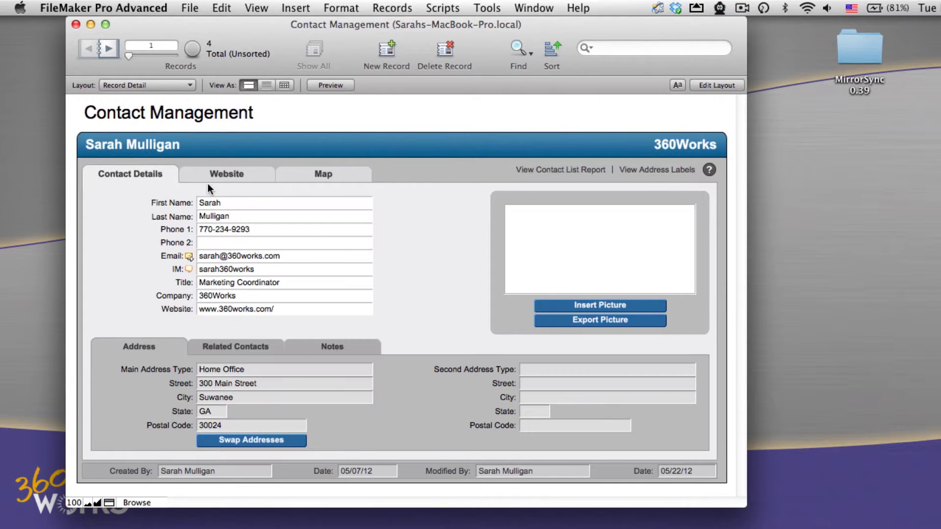
{"action": "left_click", "coordinate": [113, 51]}
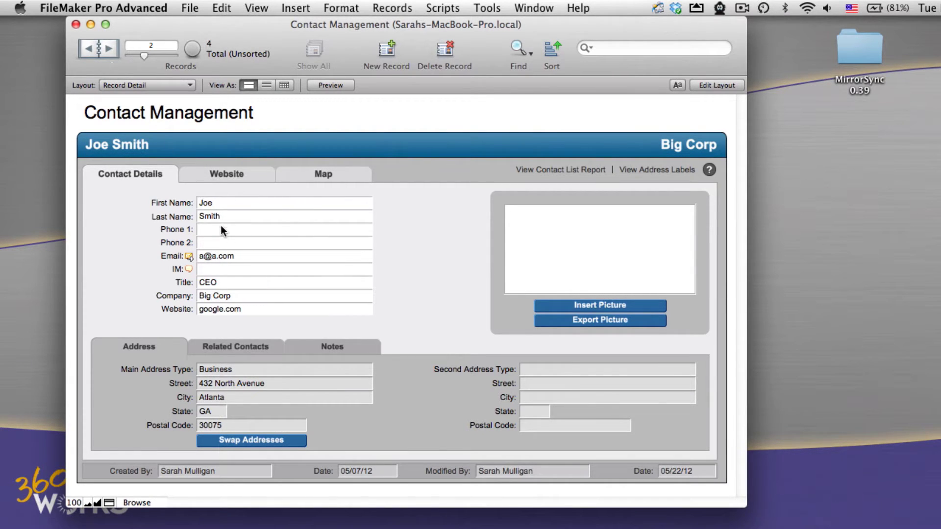
{"action": "left_click", "coordinate": [89, 49]}
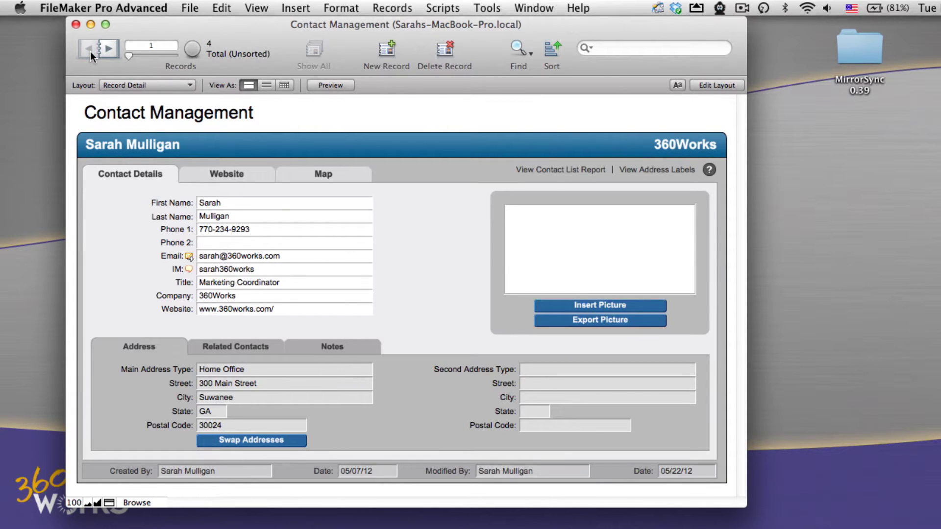
Launch the Mac installer from the MirrorSync 0.39 folder, authorizing it with the system password.
{"action": "left_click", "coordinate": [869, 51]}
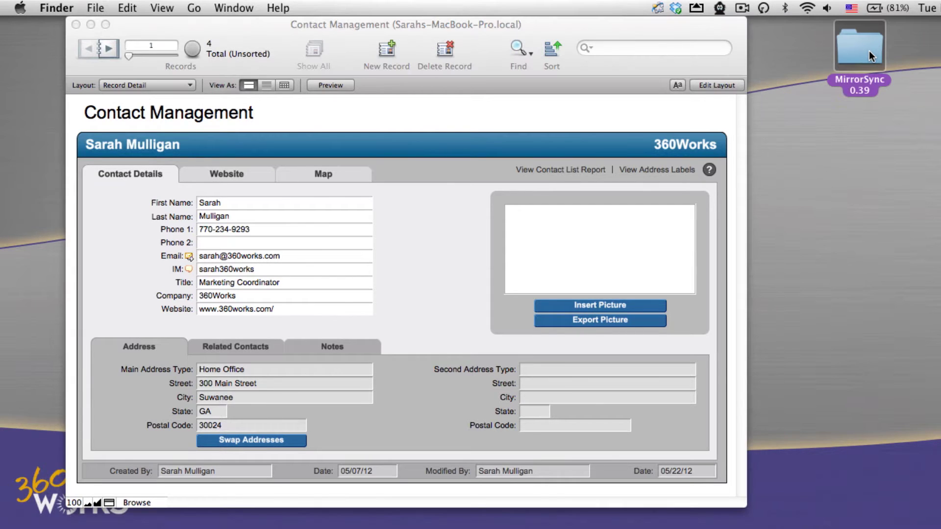
{"action": "double_click", "coordinate": [869, 51]}
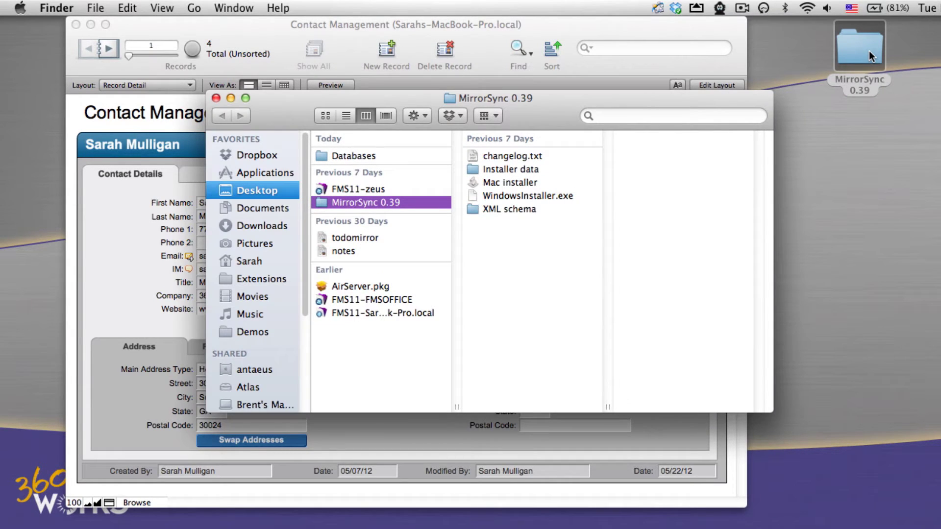
{"action": "double_click", "coordinate": [524, 180]}
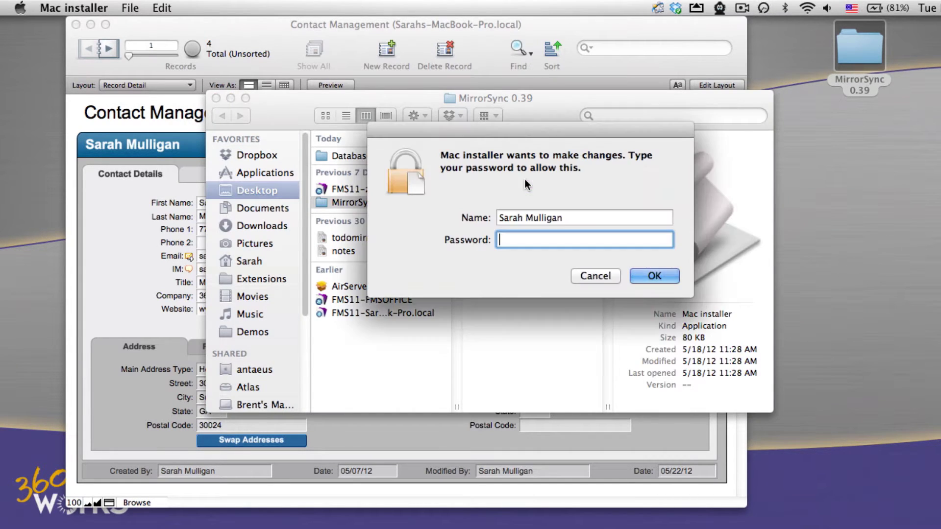
{"action": "type", "text": "•••••••••"}
{"action": "key", "text": "Return"}
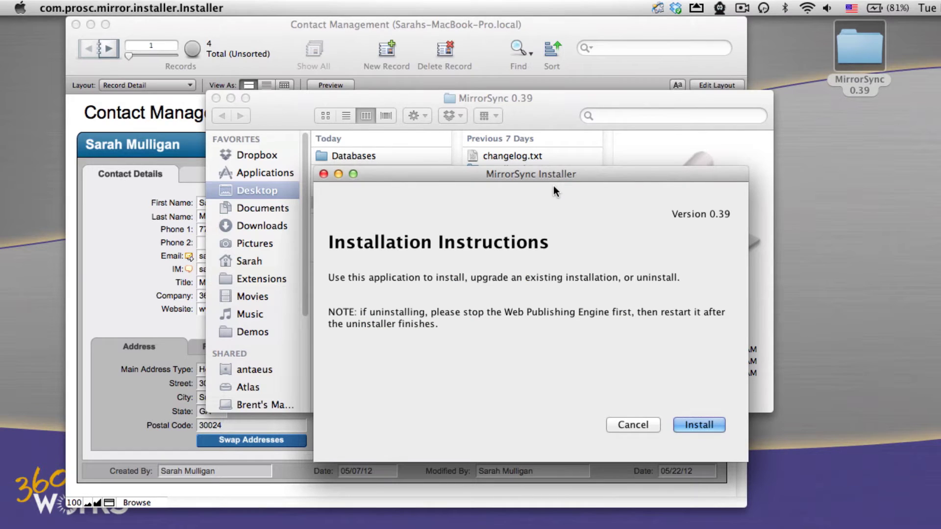
Run the installation, setting the admin username and admin password.
{"action": "left_click_drag", "start_coordinate": [572, 178], "coordinate": [555, 112]}
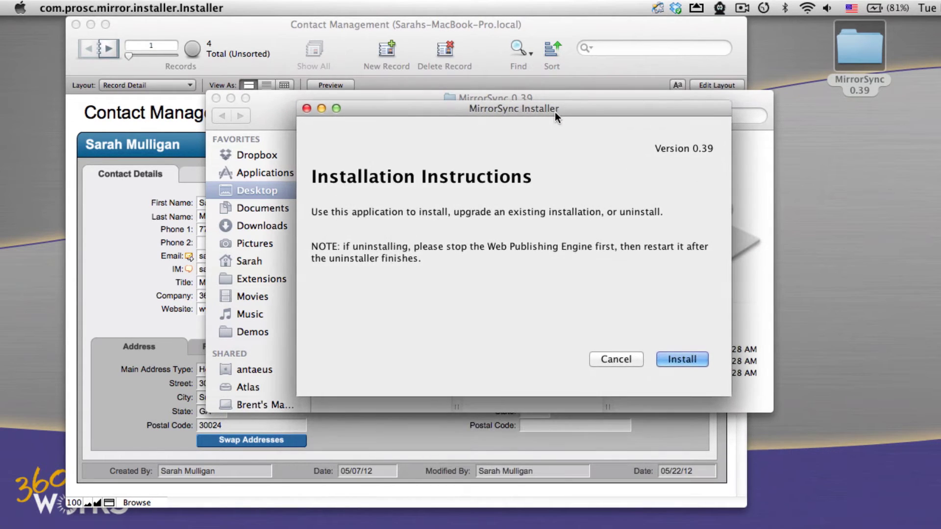
{"action": "left_click", "coordinate": [675, 357]}
{"action": "type", "text": "mirror"}
{"action": "key", "text": "Tab"}
{"action": "type", "text": "sync"}
{"action": "key", "text": "Return"}
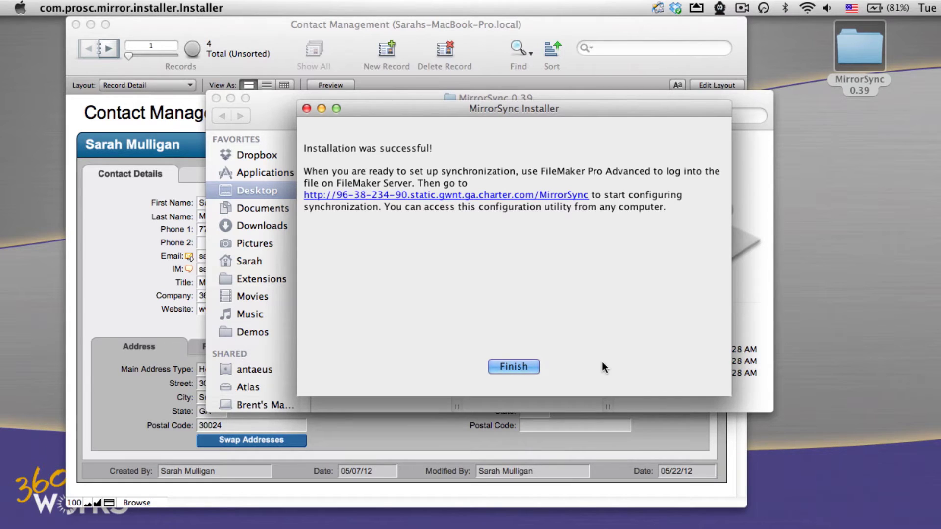
Close the finished installer and launch the MirrorSync client from the Safari welcome page.
{"action": "left_click", "coordinate": [524, 366]}
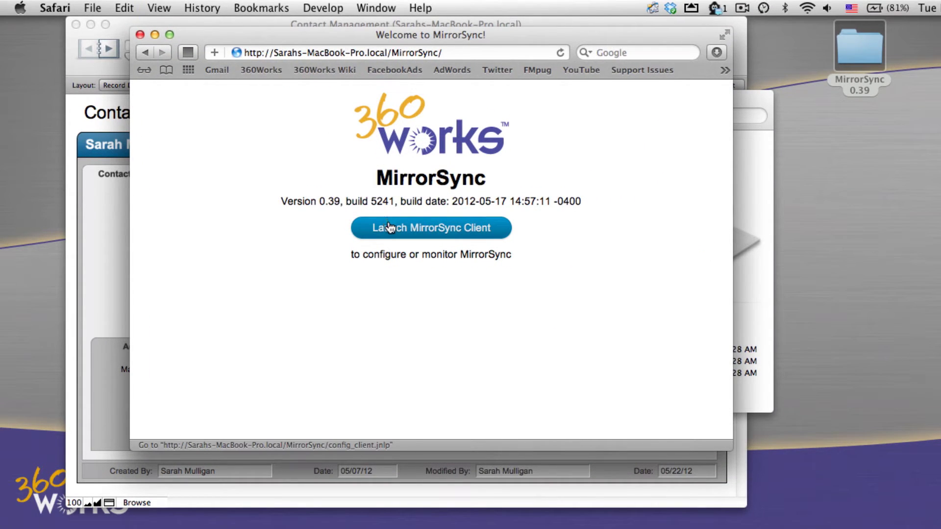
{"action": "left_click", "coordinate": [418, 232]}
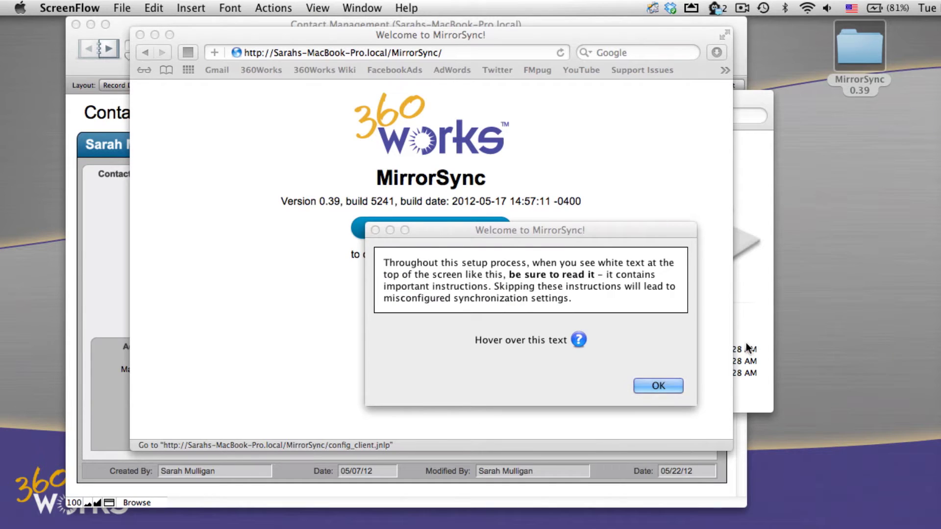
Dismiss the welcome message and log in to the MirrorSync client with the admin username and password.
{"action": "left_click", "coordinate": [662, 385]}
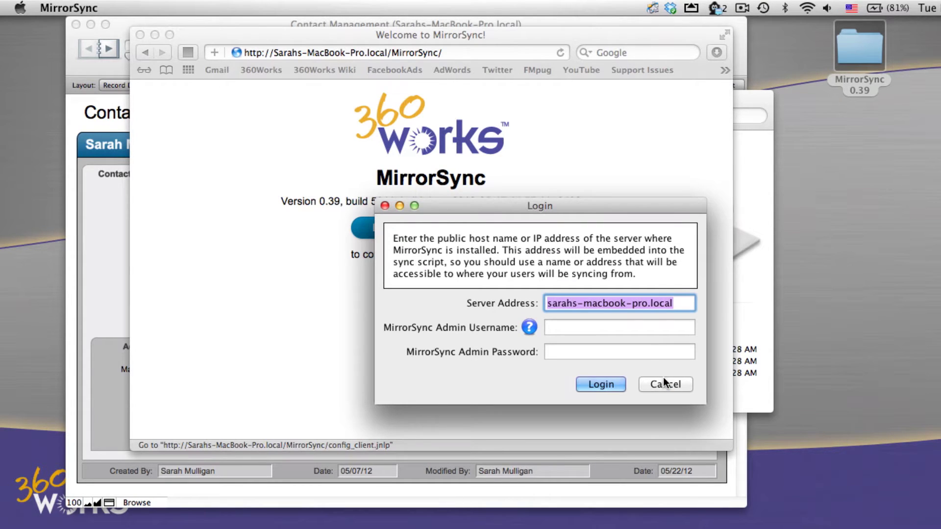
{"action": "left_click", "coordinate": [632, 327]}
{"action": "type", "text": "mirror"}
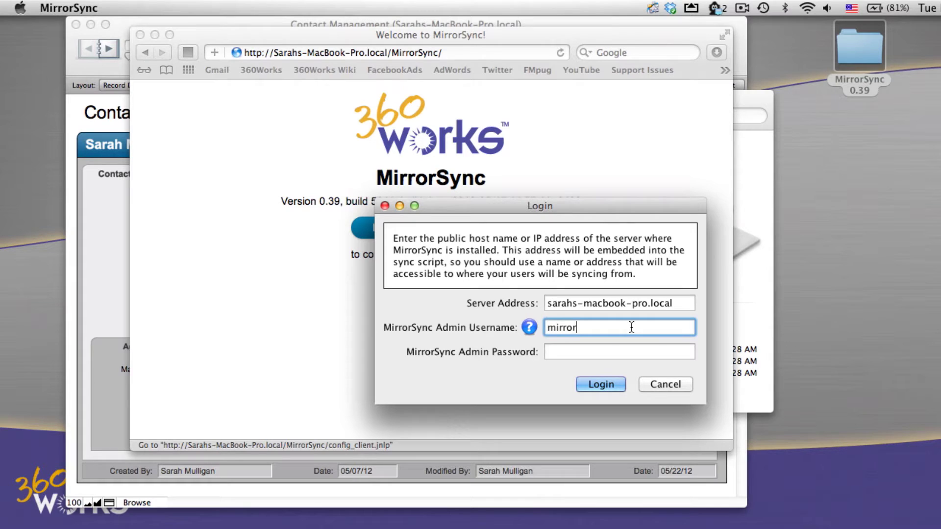
{"action": "key", "text": "Tab"}
{"action": "type", "text": "mirr"}
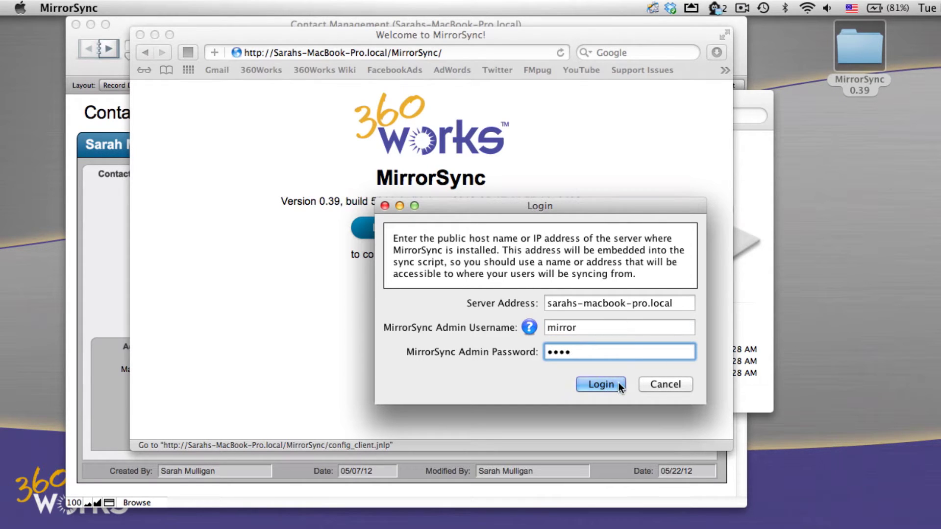
{"action": "key", "text": "super+shift+2"}
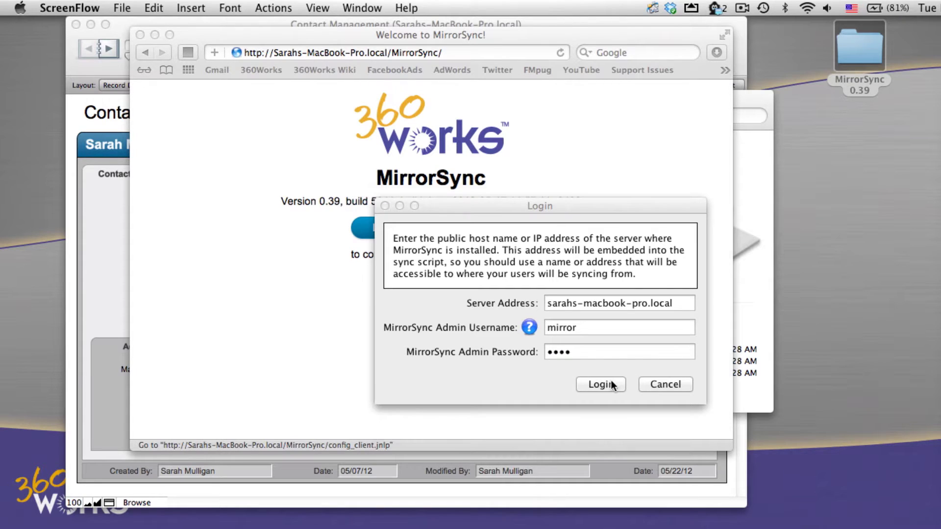
{"action": "left_click", "coordinate": [611, 381]}
{"action": "left_click_drag", "start_coordinate": [527, 138], "coordinate": [466, 22]}
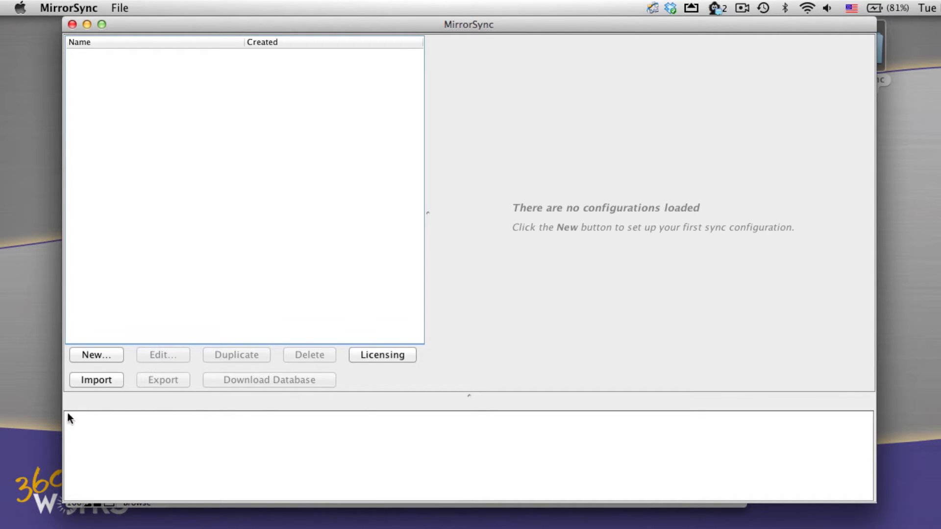
Create a new configuration choosing Bidirectional sync, Sequential primary keys and All backed up!
{"action": "left_click", "coordinate": [116, 357]}
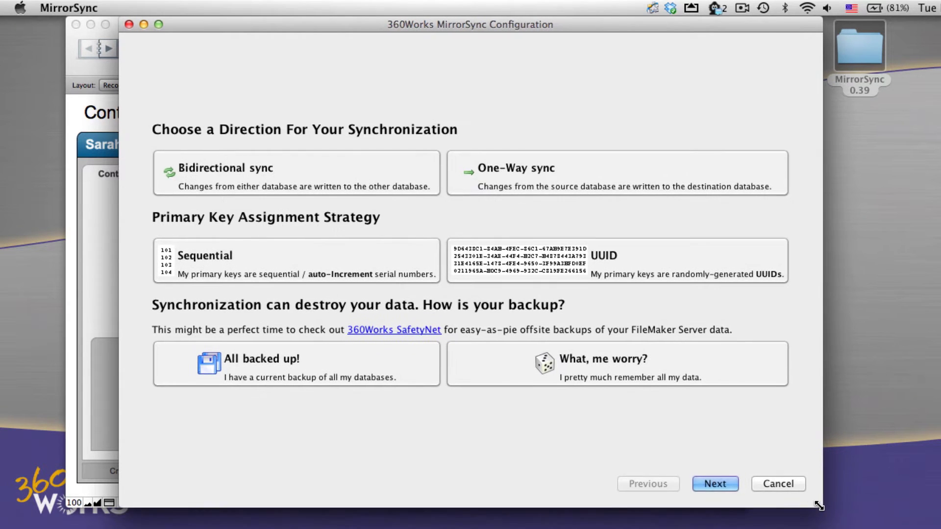
{"action": "left_click", "coordinate": [307, 177]}
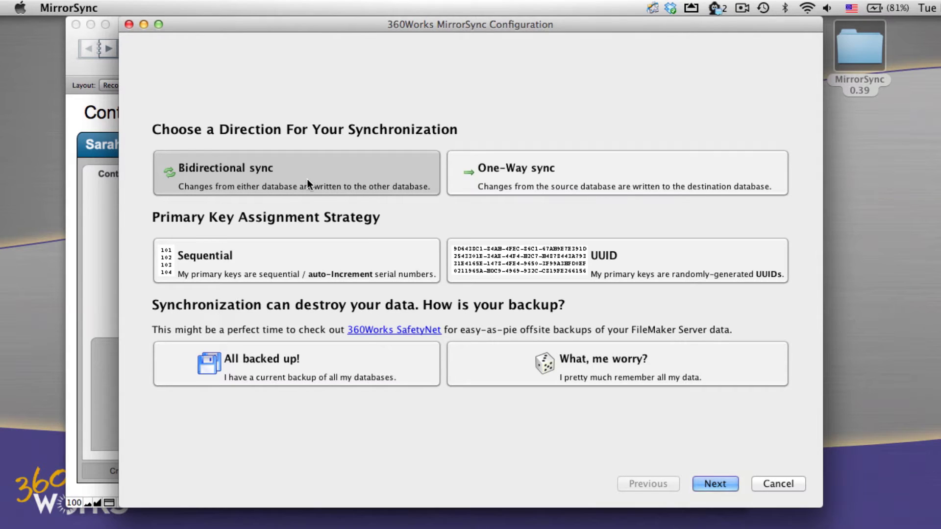
{"action": "left_click", "coordinate": [303, 269]}
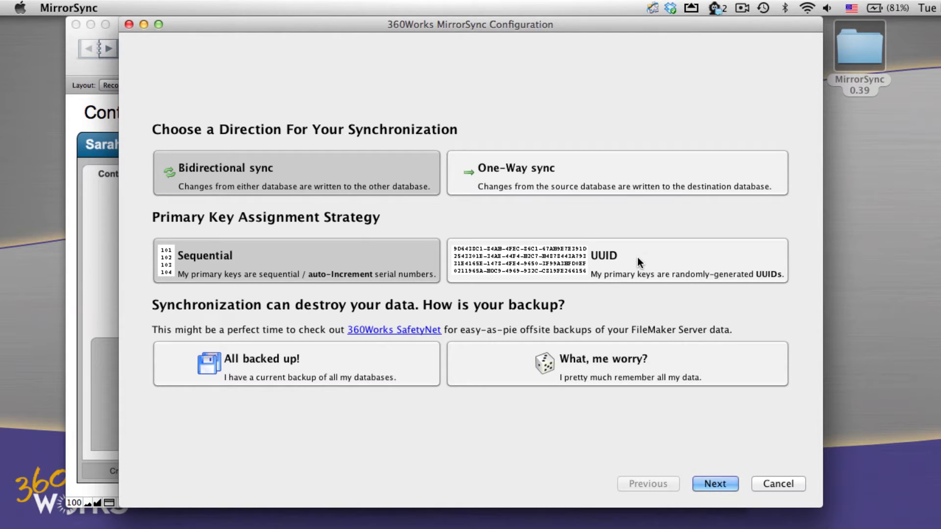
{"action": "left_click", "coordinate": [348, 349]}
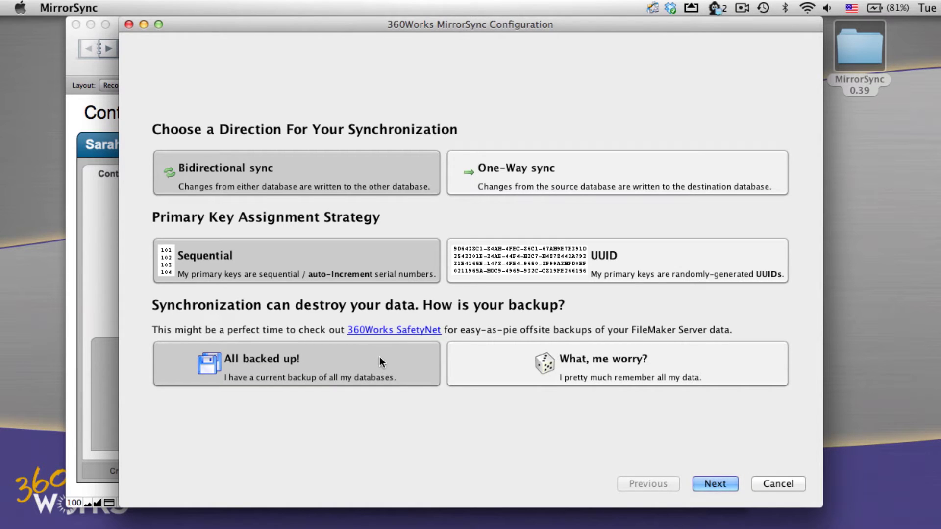
Connect the configuration to the Contact Management database as user admin and continue to layout selection.
{"action": "left_click", "coordinate": [717, 483]}
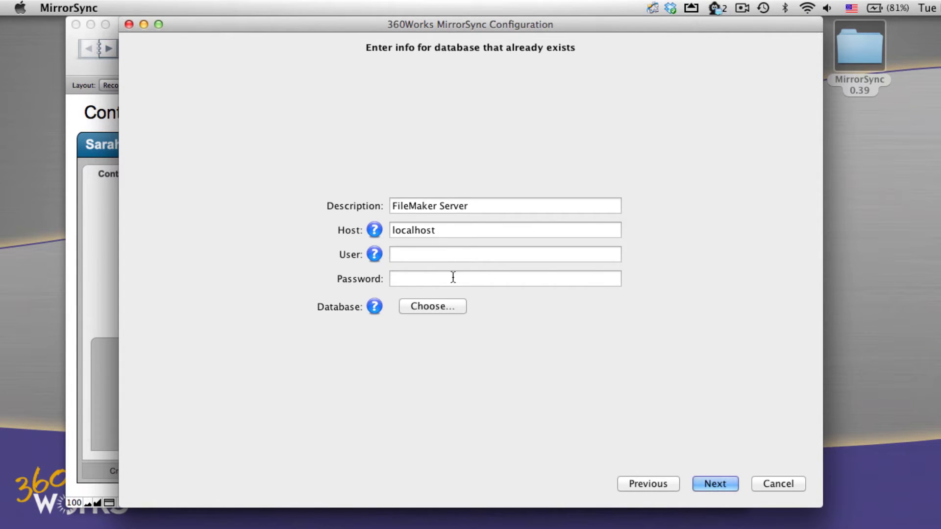
{"action": "left_click", "coordinate": [443, 307]}
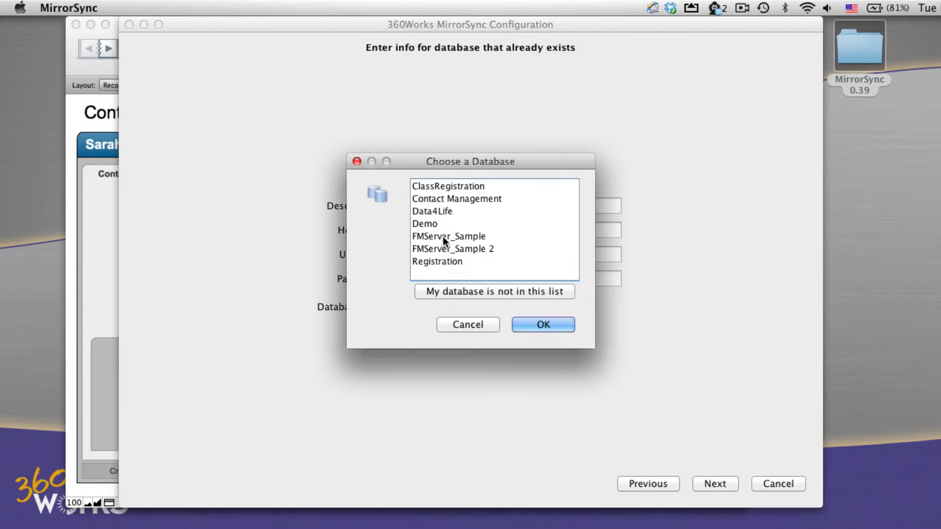
{"action": "left_click", "coordinate": [449, 198]}
{"action": "left_click", "coordinate": [550, 325]}
{"action": "left_click", "coordinate": [452, 248]}
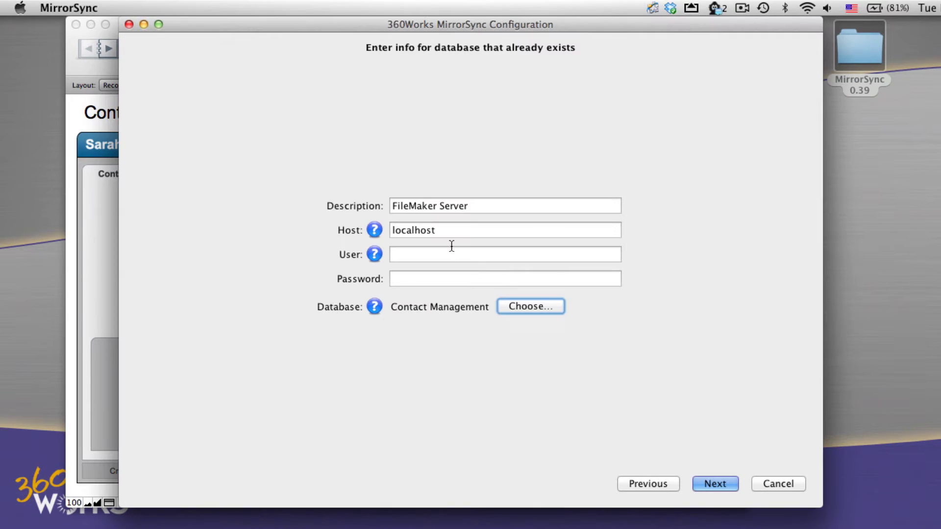
{"action": "type", "text": "admin"}
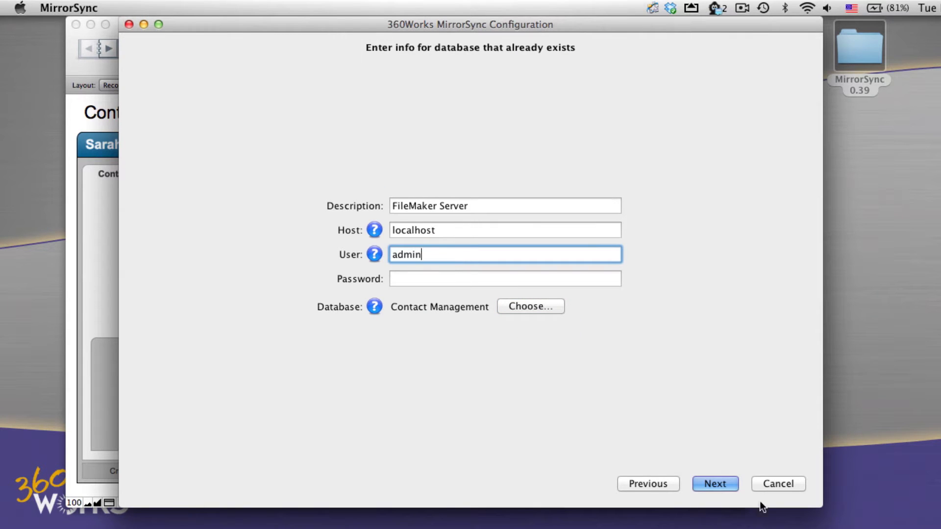
{"action": "left_click", "coordinate": [739, 486]}
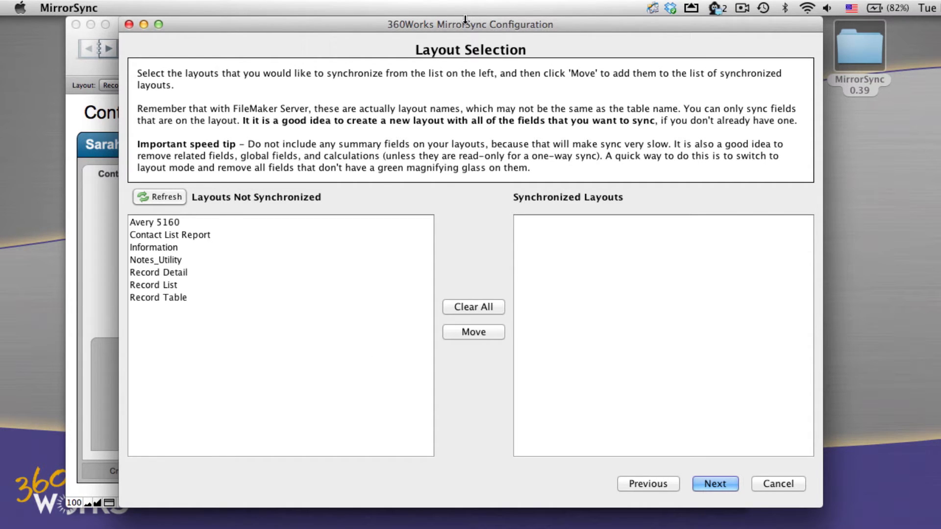
{"action": "left_click_drag", "start_coordinate": [463, 22], "coordinate": [513, 22]}
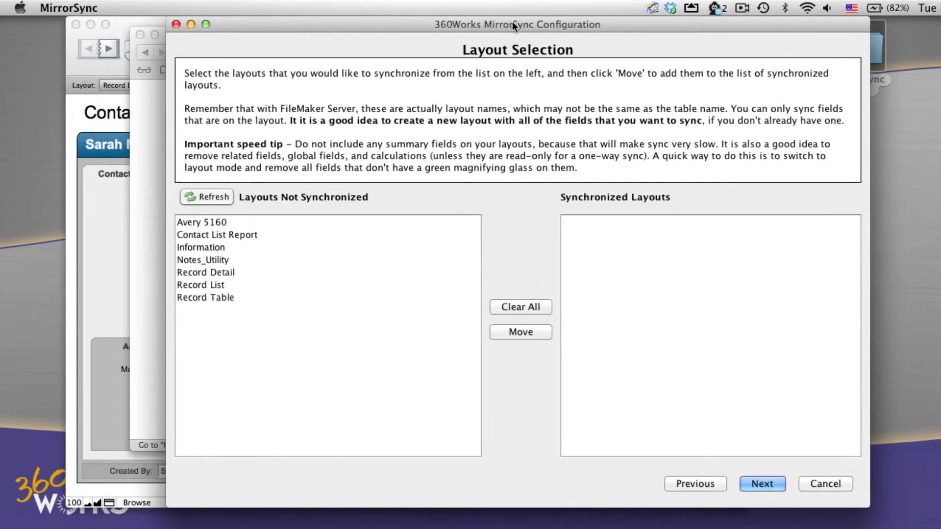
Create a SyncContacts layout showing Contact Management records with all fields moved in.
{"action": "left_click", "coordinate": [104, 122]}
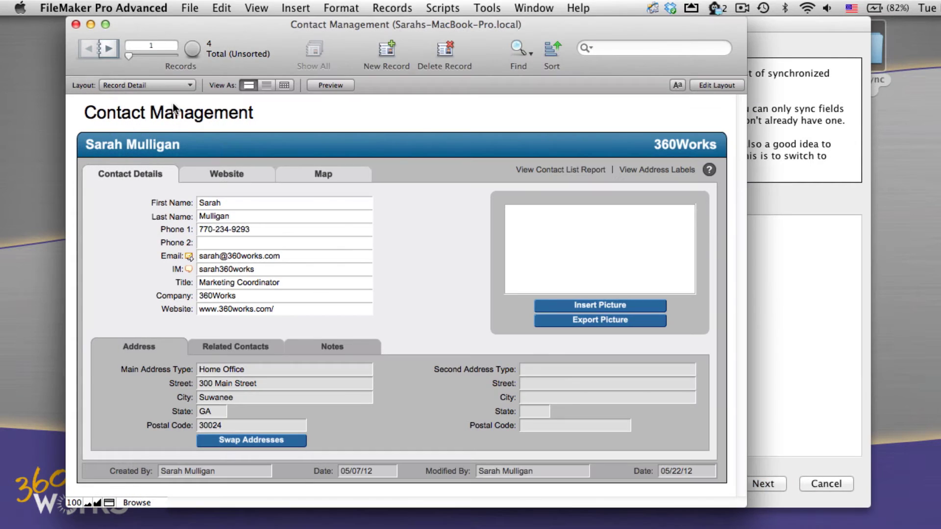
{"action": "left_click", "coordinate": [693, 84]}
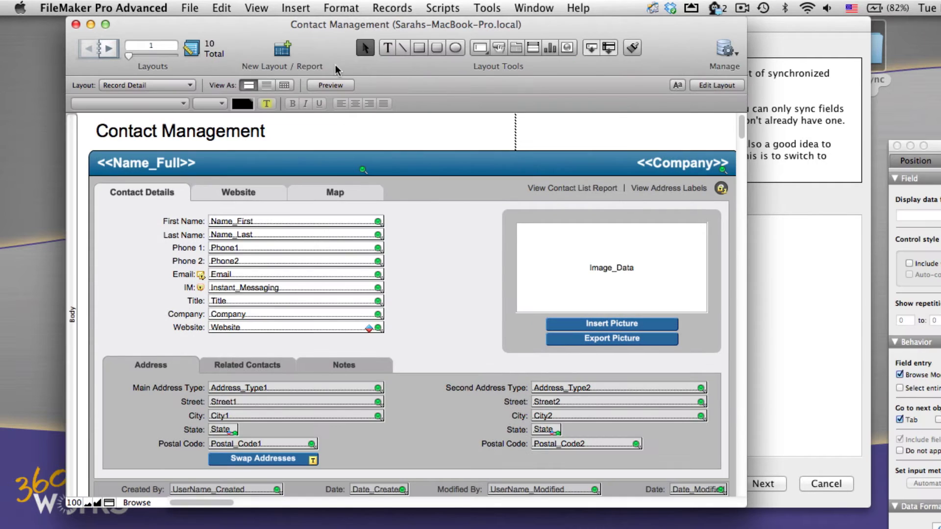
{"action": "left_click", "coordinate": [271, 57]}
{"action": "left_click", "coordinate": [363, 75]}
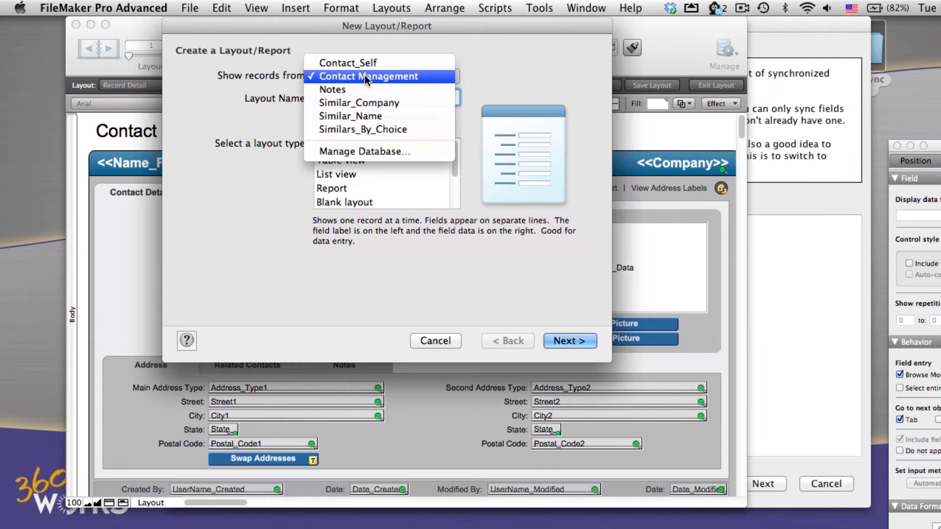
{"action": "left_click", "coordinate": [364, 76]}
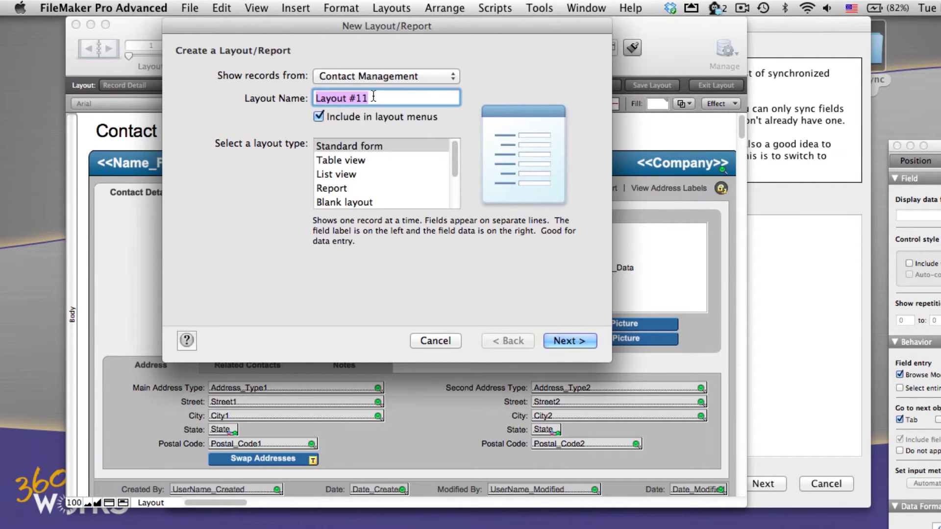
{"action": "type", "text": "SyncContact"}
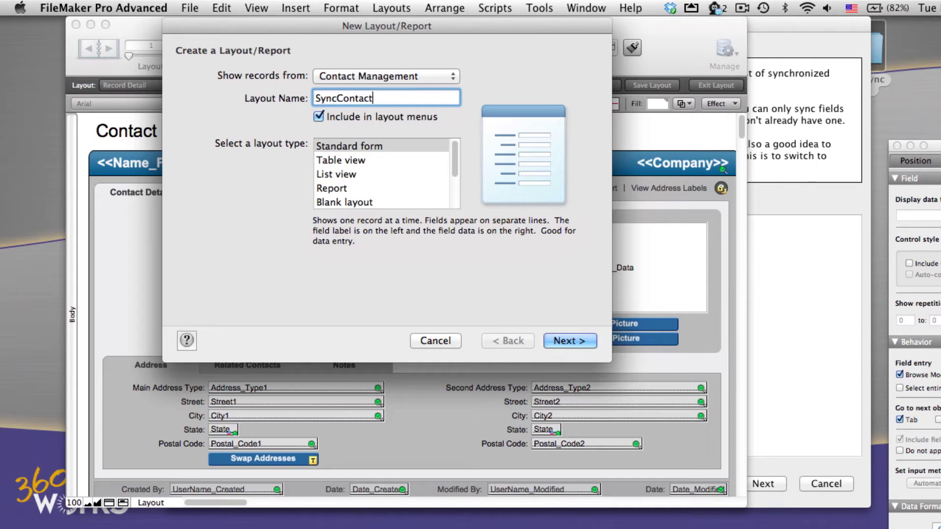
{"action": "type", "text": "s"}
{"action": "left_click", "coordinate": [558, 341]}
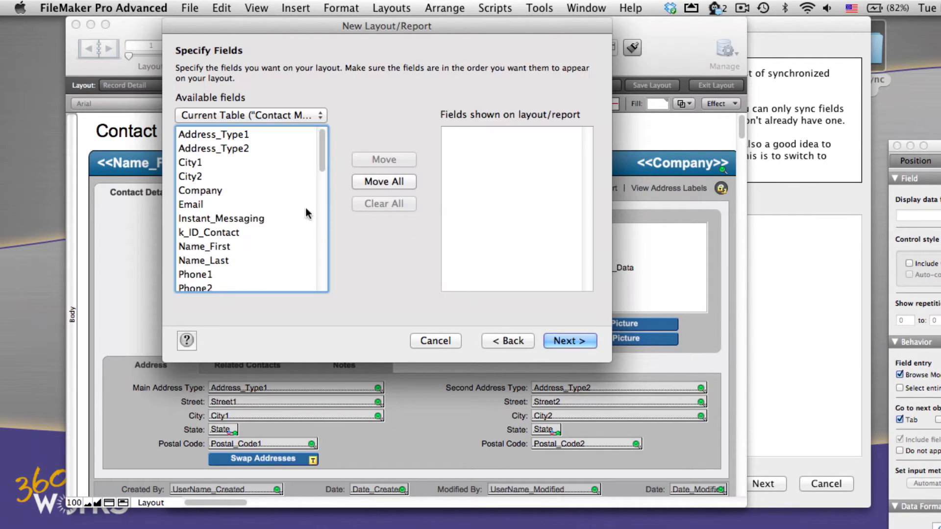
{"action": "left_click", "coordinate": [392, 177]}
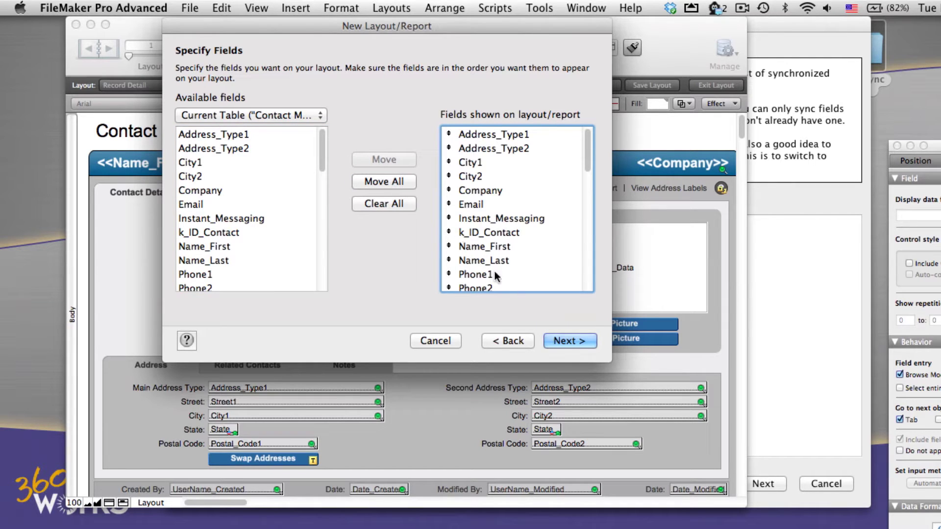
{"action": "left_click", "coordinate": [563, 340]}
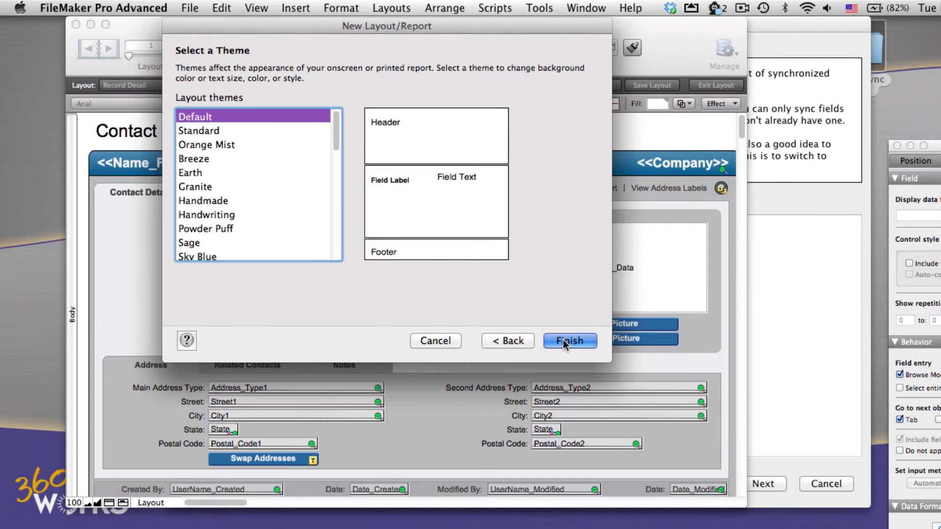
{"action": "left_click", "coordinate": [563, 340]}
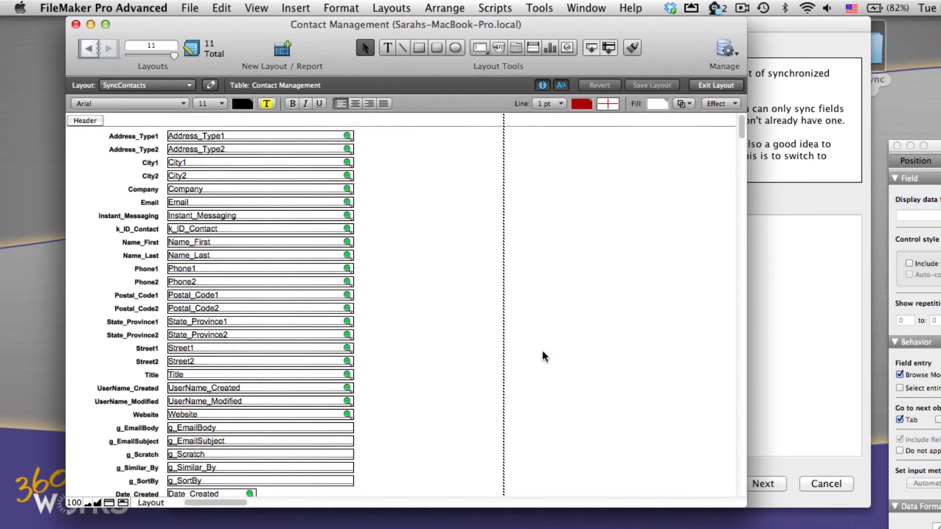
Delete the g_EmailBody, g_EmailSubject, g_Scratch, g_Similar_By and g_SortBy fields from the layout.
{"action": "scroll", "coordinate": [542, 361], "scroll_direction": "down", "scroll_amount": 5}
{"action": "left_click", "coordinate": [327, 322]}
{"action": "key", "text": "Delete"}
{"action": "left_click", "coordinate": [327, 336]}
{"action": "key", "text": "Delete"}
{"action": "left_click", "coordinate": [331, 348]}
{"action": "key", "text": "Delete"}
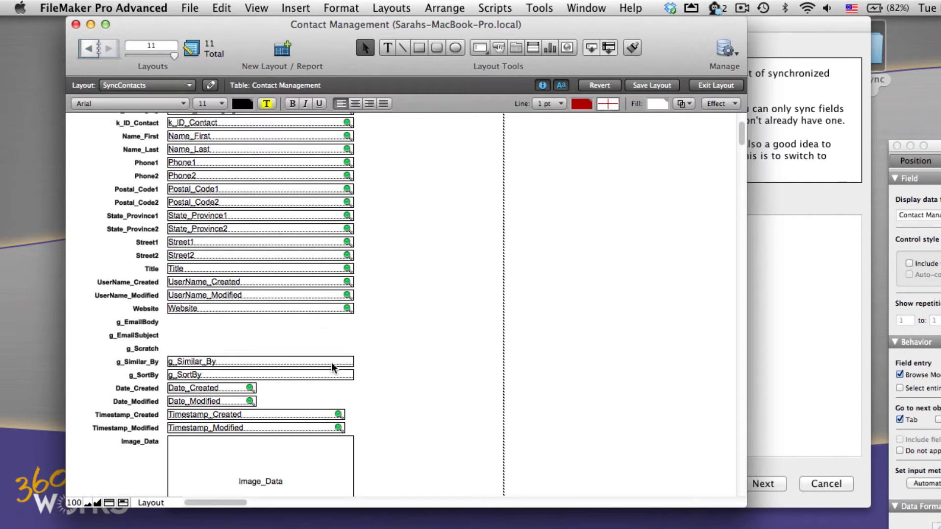
{"action": "key", "text": "Delete"}
{"action": "left_click", "coordinate": [333, 374]}
{"action": "key", "text": "Delete"}
Delete Image_Data, g_HiliteLibrary and the HighlightCompany, HighlightEmail, HighlightName and HighlightPhone fields.
{"action": "scroll", "coordinate": [324, 358], "scroll_direction": "down", "scroll_amount": 8}
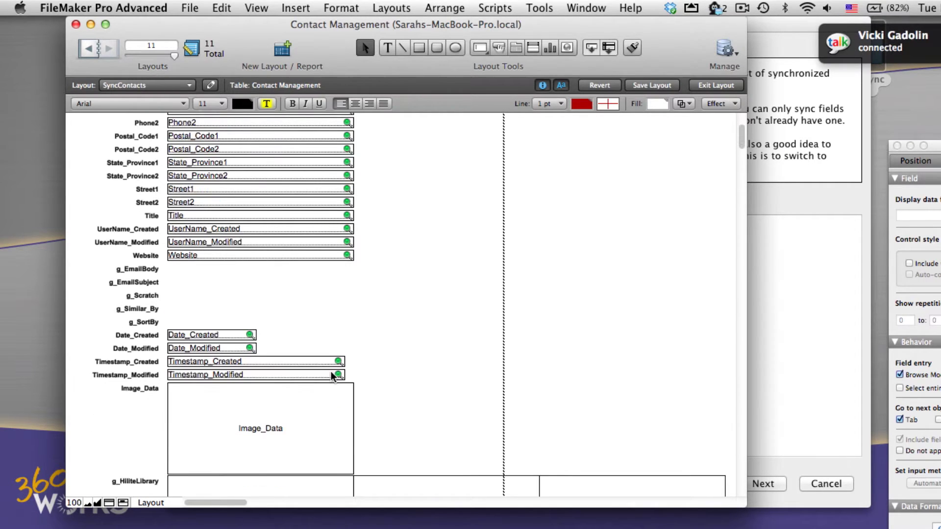
{"action": "left_click", "coordinate": [318, 343]}
{"action": "key", "text": "Delete"}
{"action": "left_click", "coordinate": [308, 382]}
{"action": "key", "text": "Delete"}
{"action": "scroll", "coordinate": [309, 392], "scroll_direction": "down", "scroll_amount": 5}
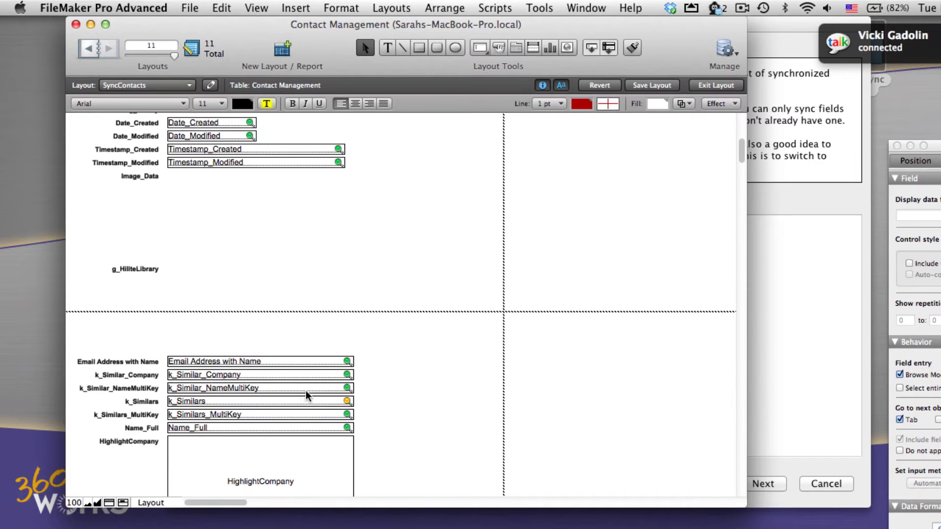
{"action": "scroll", "coordinate": [307, 399], "scroll_direction": "down", "scroll_amount": 3}
{"action": "left_click", "coordinate": [309, 399]}
{"action": "key", "text": "Delete"}
{"action": "scroll", "coordinate": [309, 399], "scroll_direction": "down", "scroll_amount": 2}
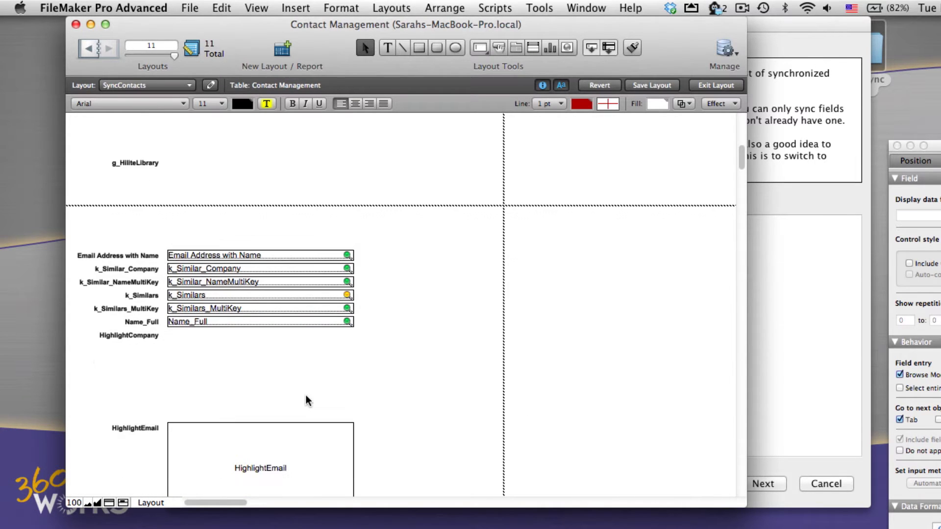
{"action": "left_click", "coordinate": [301, 441]}
{"action": "key", "text": "Delete"}
{"action": "scroll", "coordinate": [302, 439], "scroll_direction": "down", "scroll_amount": 3}
{"action": "left_click", "coordinate": [302, 436]}
{"action": "key", "text": "Delete"}
{"action": "scroll", "coordinate": [303, 439], "scroll_direction": "down", "scroll_amount": 3}
{"action": "key", "text": "Delete"}
Delete the k_Similars field, save the SyncContacts layout and return to Browse mode.
{"action": "scroll", "coordinate": [301, 438], "scroll_direction": "down", "scroll_amount": 5}
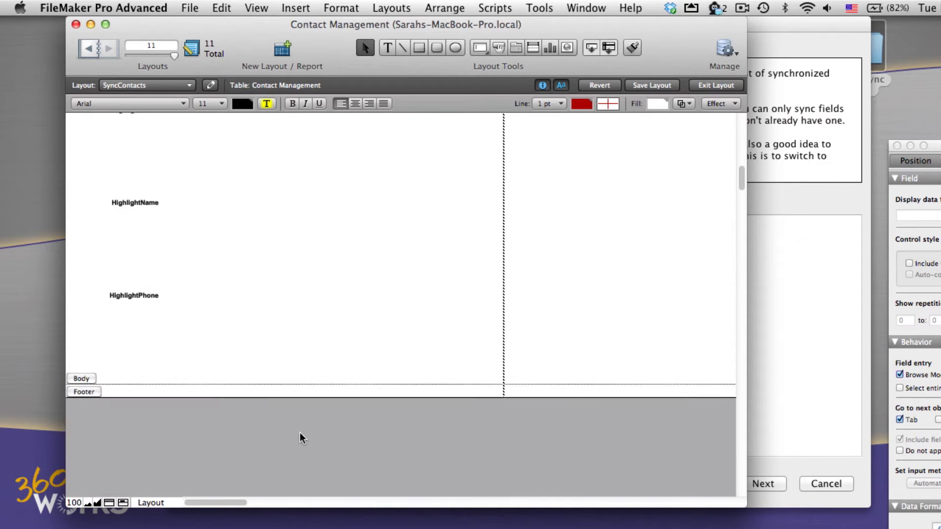
{"action": "scroll", "coordinate": [301, 438], "scroll_direction": "up", "scroll_amount": 10}
{"action": "left_click", "coordinate": [345, 190]}
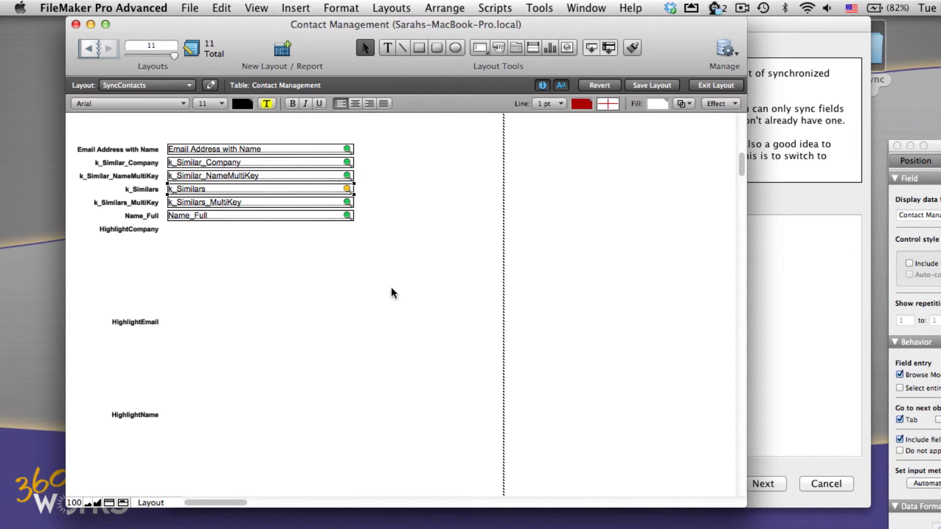
{"action": "key", "text": "Delete"}
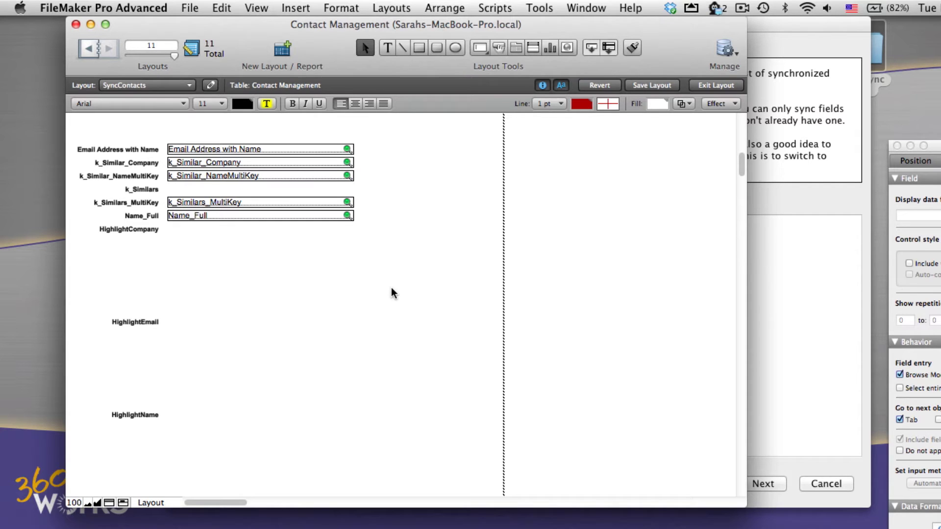
{"action": "scroll", "coordinate": [391, 292], "scroll_direction": "up", "scroll_amount": 10}
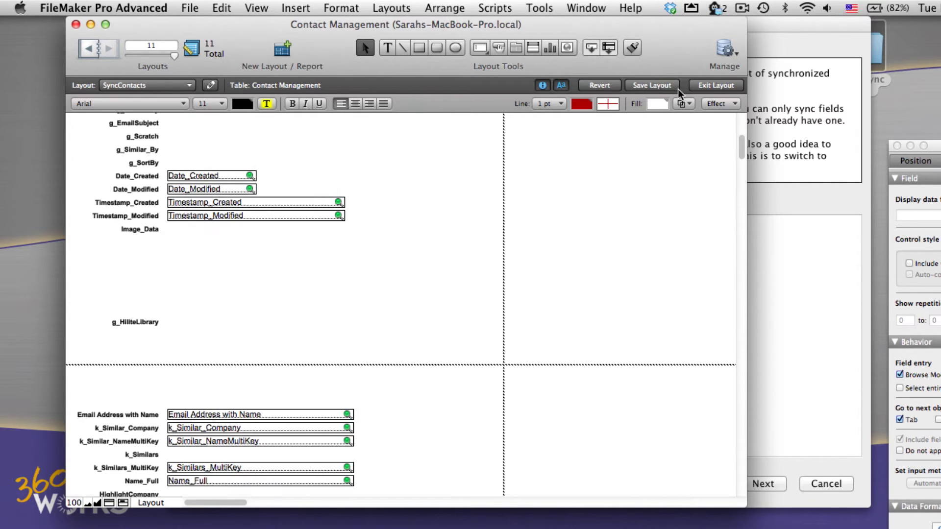
{"action": "scroll", "coordinate": [500, 263], "scroll_direction": "up", "scroll_amount": 12}
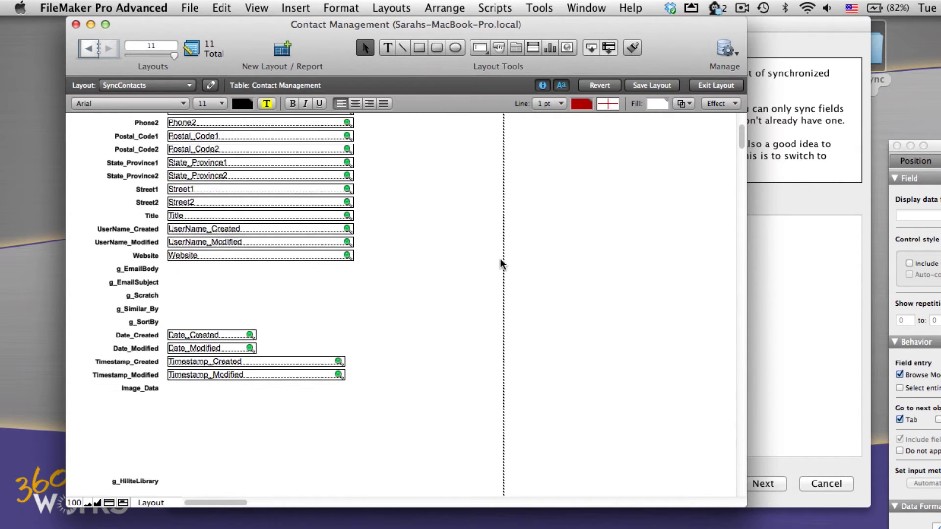
{"action": "left_click", "coordinate": [655, 88]}
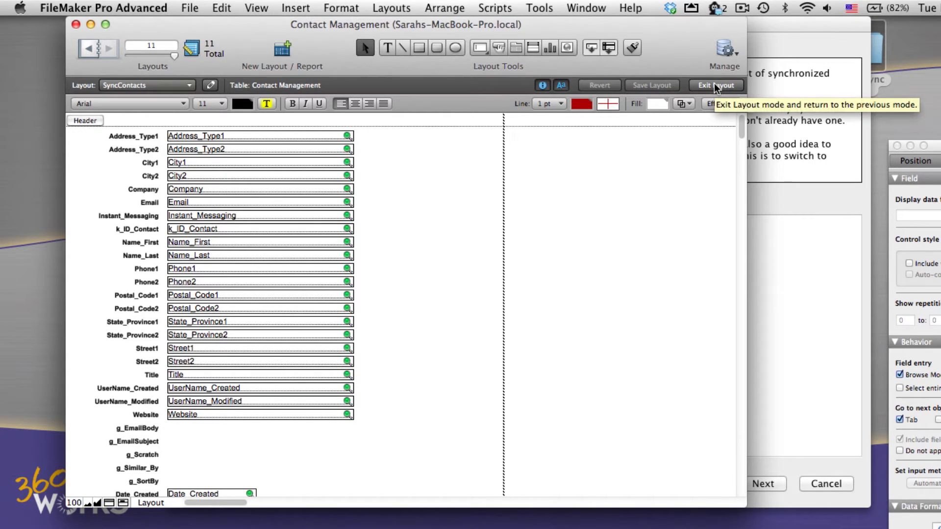
{"action": "left_click", "coordinate": [716, 86]}
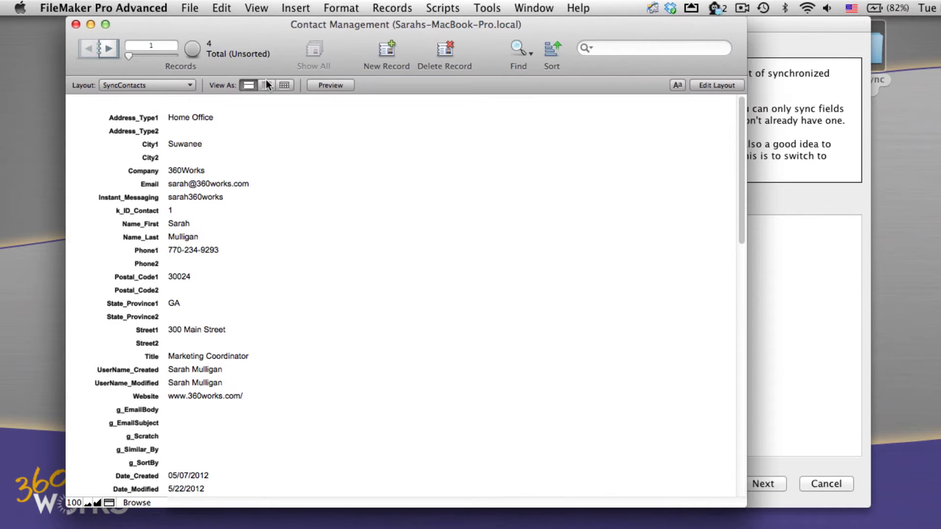
Create a SyncNotes layout based on the Notes table containing all ten Notes fields.
{"action": "left_click", "coordinate": [711, 86]}
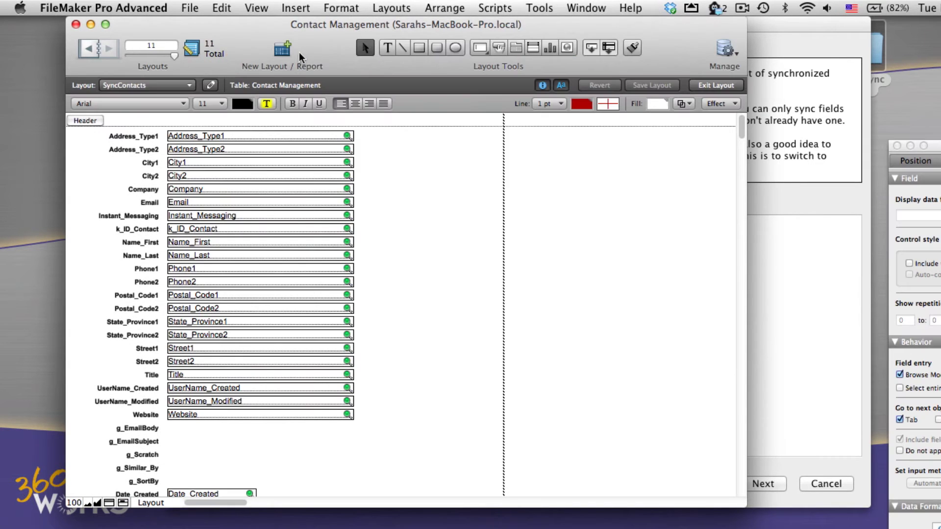
{"action": "left_click", "coordinate": [298, 61]}
{"action": "left_click", "coordinate": [382, 76]}
{"action": "left_click", "coordinate": [381, 93]}
{"action": "type", "text": "SyncNotes"}
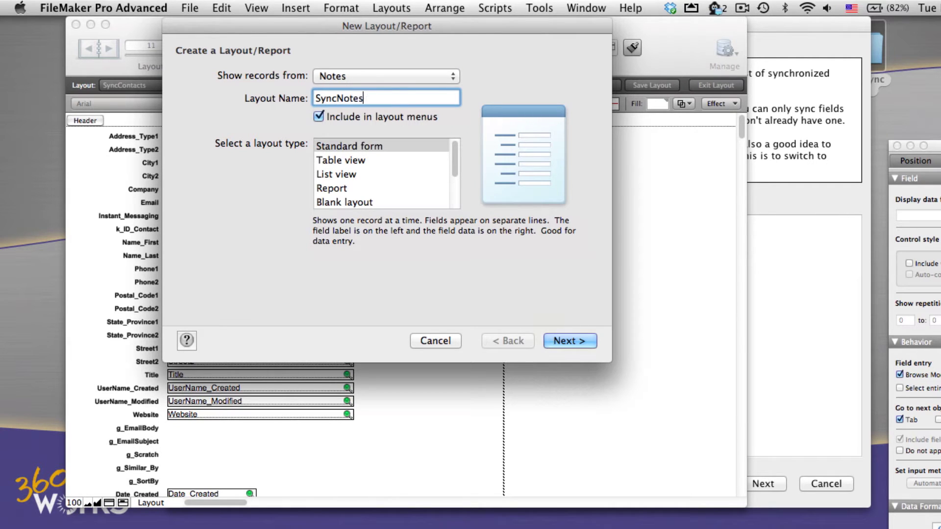
{"action": "left_click", "coordinate": [553, 342]}
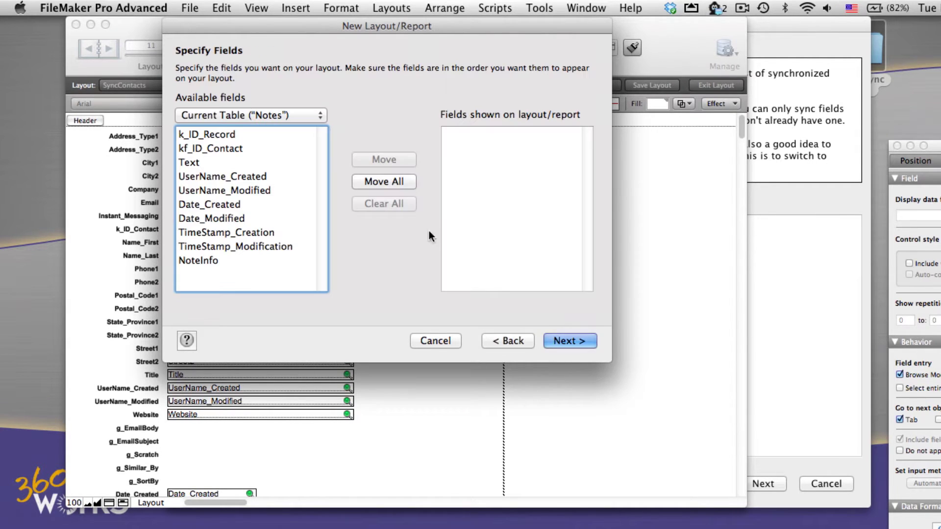
{"action": "left_click", "coordinate": [397, 182]}
{"action": "left_click", "coordinate": [571, 341]}
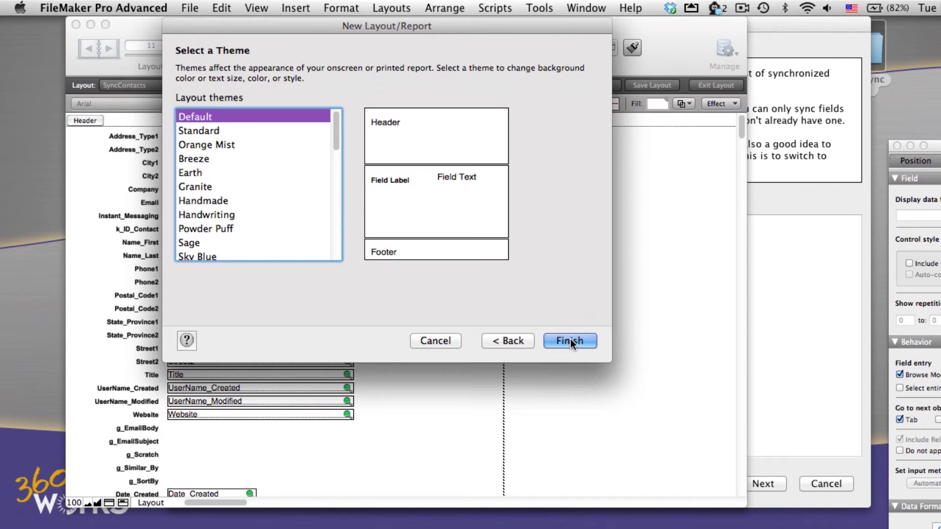
{"action": "left_click", "coordinate": [571, 341]}
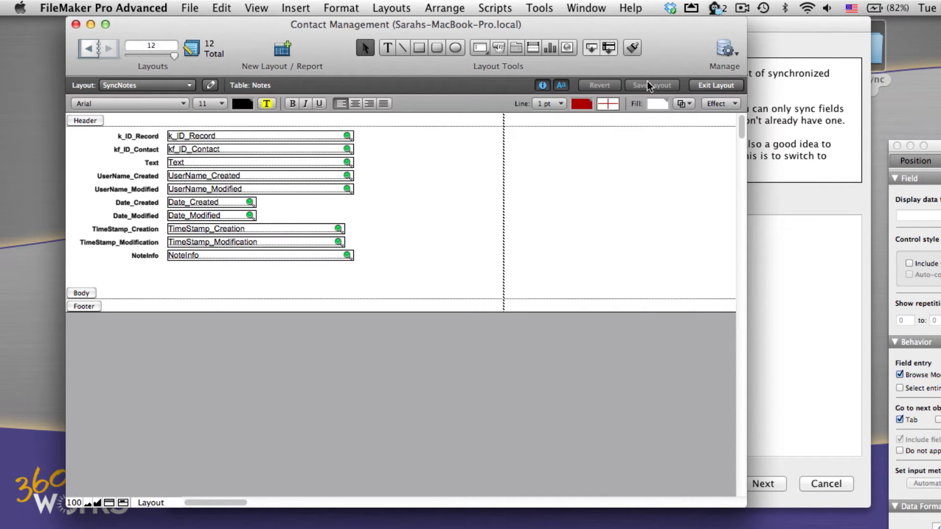
Refresh the layout list in MirrorSync and move SyncContacts and SyncNotes into Synchronized Layouts.
{"action": "left_click", "coordinate": [793, 93]}
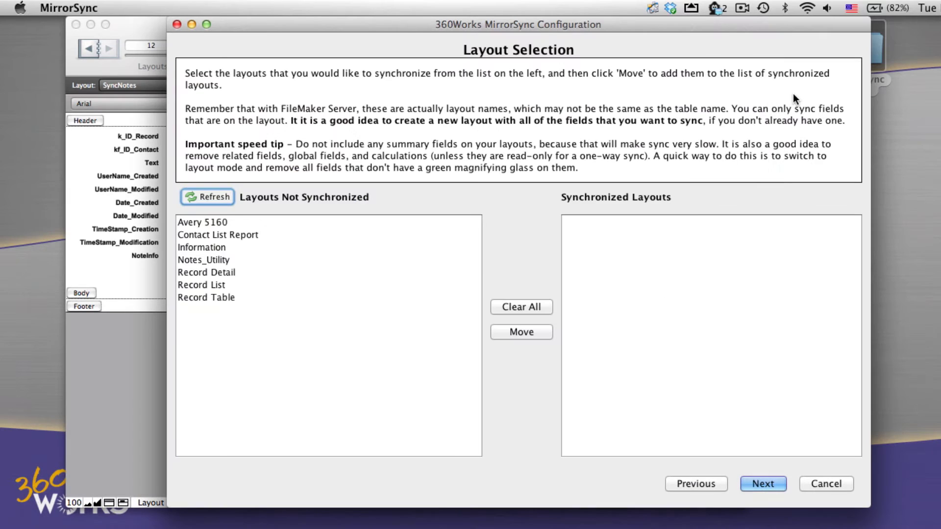
{"action": "left_click", "coordinate": [218, 193]}
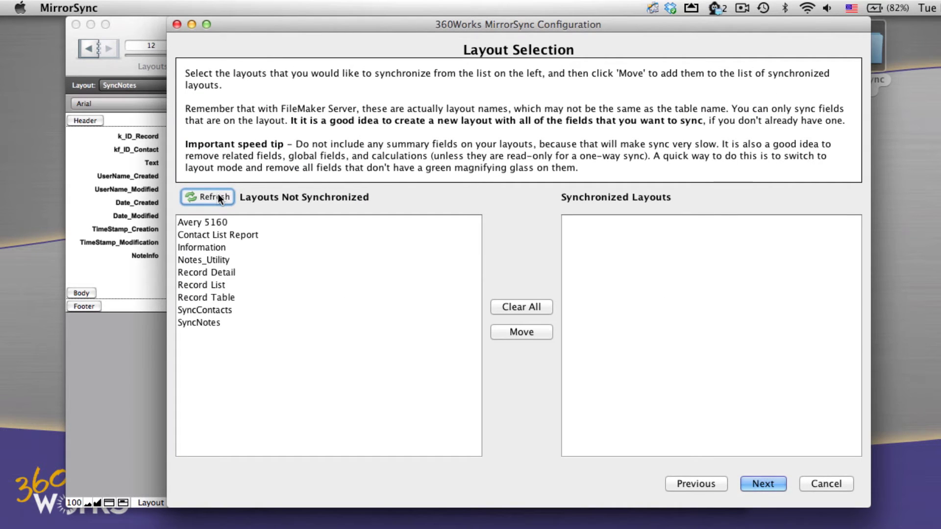
{"action": "left_click", "coordinate": [213, 308]}
{"action": "left_click", "coordinate": [213, 323], "text": "shift"}
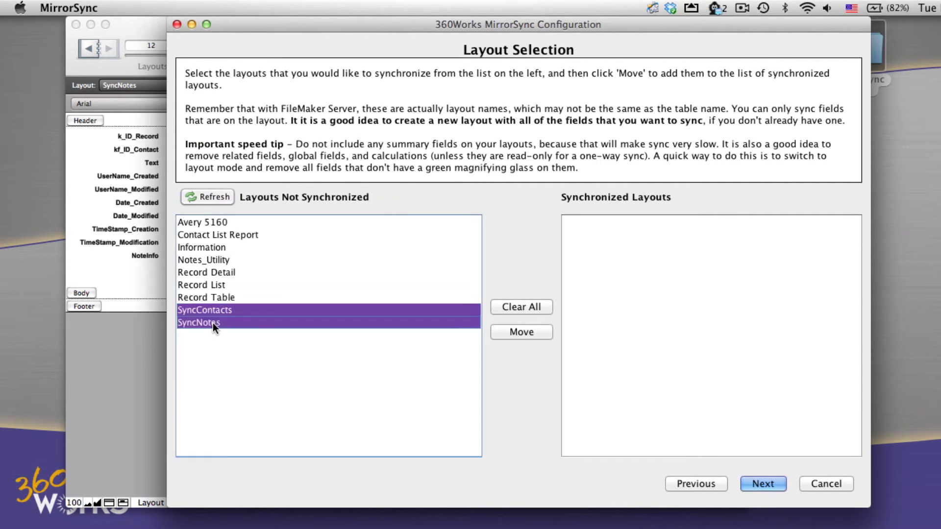
{"action": "left_click", "coordinate": [522, 333]}
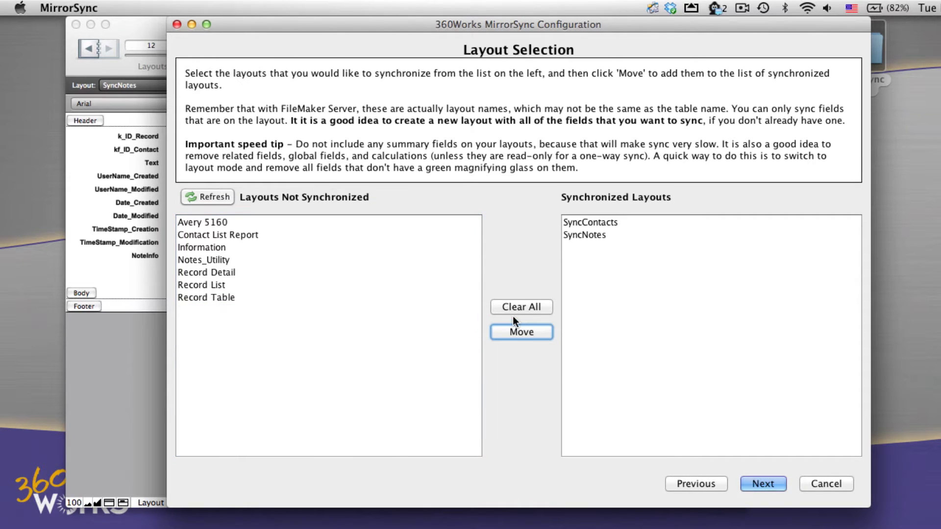
Set the primary keys: k_ID_Contact for SyncContacts and k_ID_Record for SyncNotes.
{"action": "left_click", "coordinate": [767, 479]}
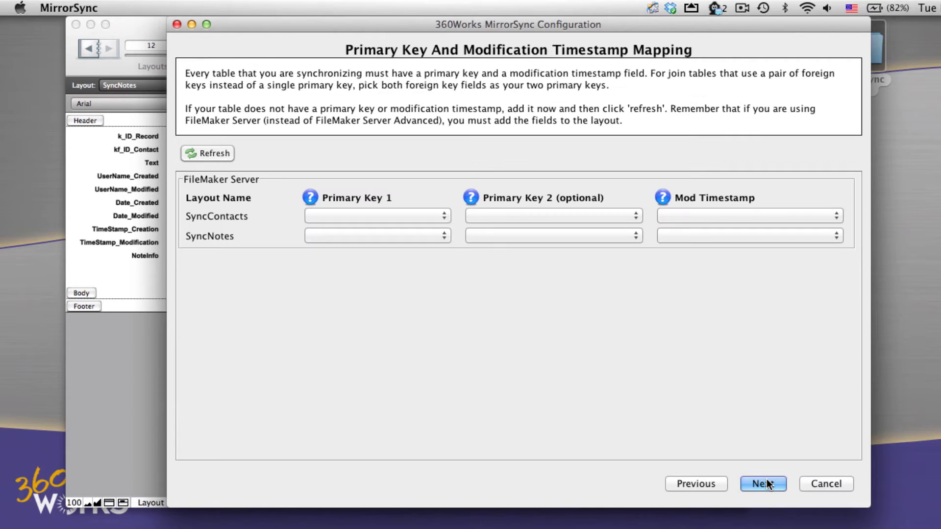
{"action": "left_click", "coordinate": [406, 216]}
{"action": "left_click_drag", "start_coordinate": [451, 235], "coordinate": [451, 261]}
{"action": "left_click", "coordinate": [407, 284]}
{"action": "left_click", "coordinate": [402, 236]}
{"action": "left_click", "coordinate": [407, 250]}
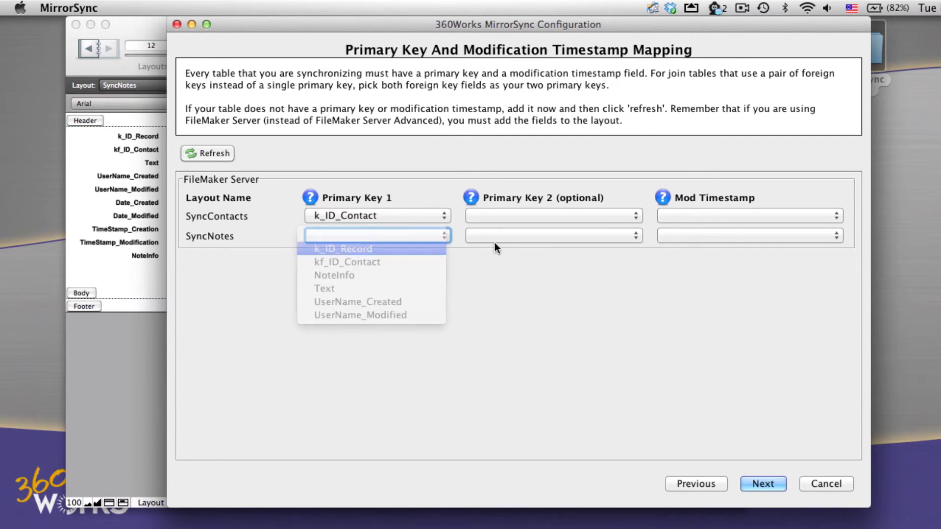
Set mod timestamps Timestamp_Modified for SyncContacts and TimeStamp_Modification for SyncNotes, then continue.
{"action": "left_click", "coordinate": [739, 215]}
{"action": "left_click", "coordinate": [737, 237]}
{"action": "left_click", "coordinate": [737, 236]}
{"action": "left_click", "coordinate": [732, 253]}
{"action": "left_click", "coordinate": [774, 484]}
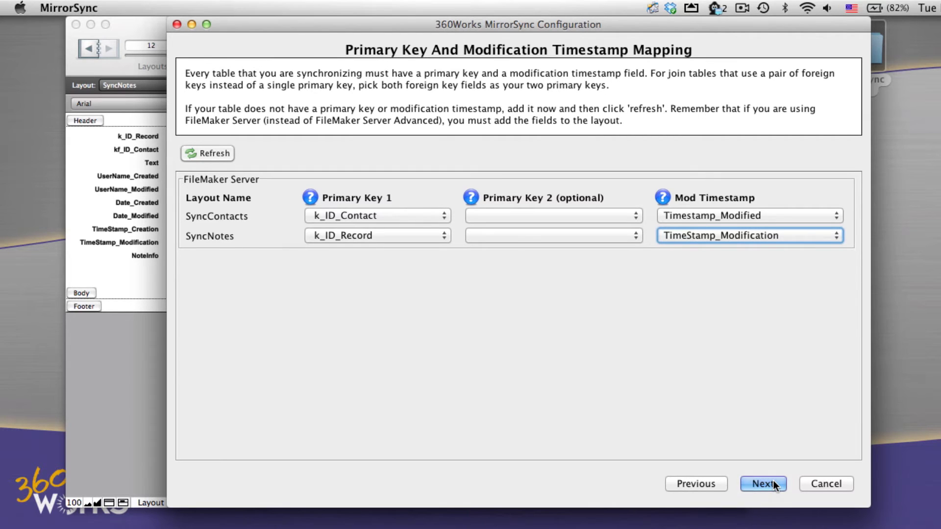
{"action": "left_click", "coordinate": [774, 486]}
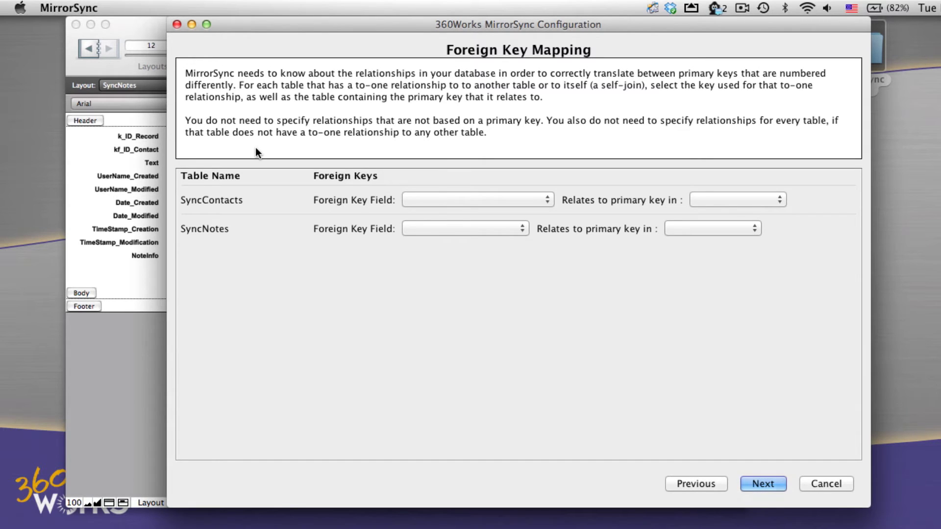
Relate SyncNotes' foreign key kf_ID_Contact to SyncContacts and check the link in the relationship diagram.
{"action": "left_click", "coordinate": [442, 224]}
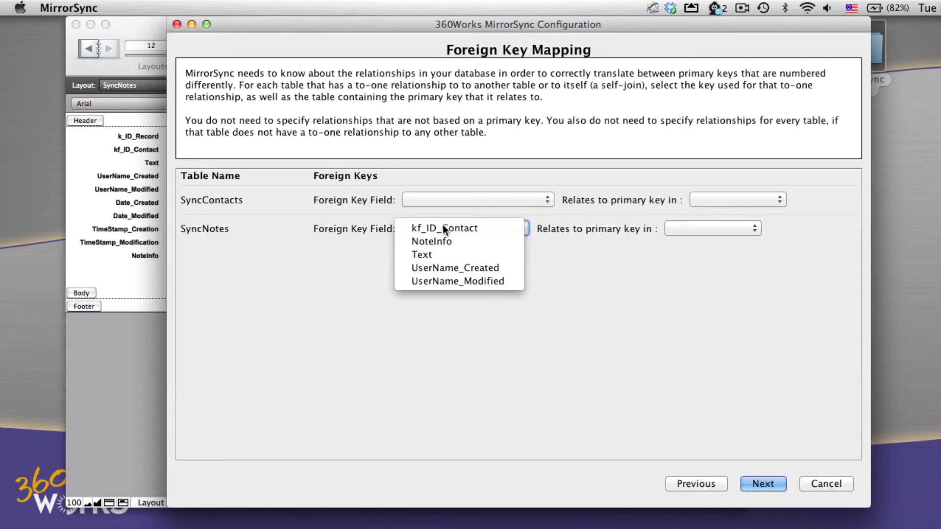
{"action": "left_click", "coordinate": [454, 227]}
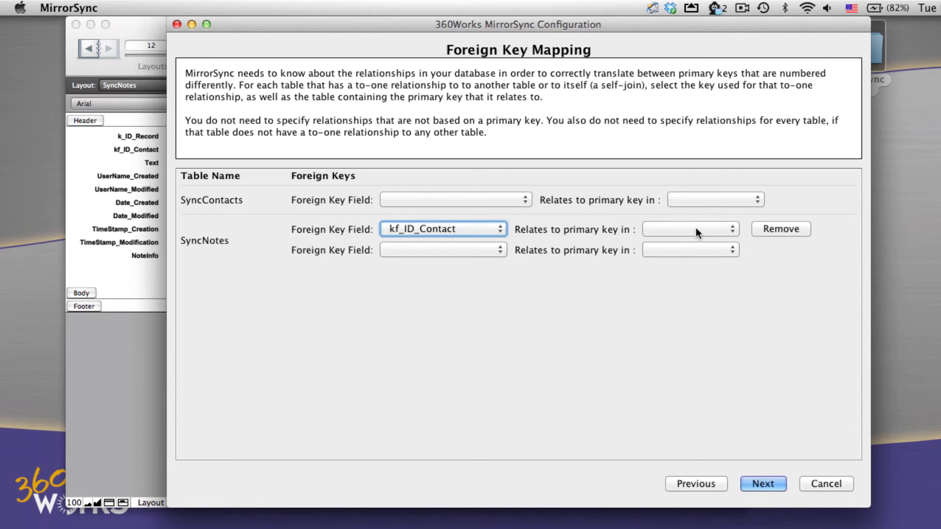
{"action": "left_click", "coordinate": [698, 231]}
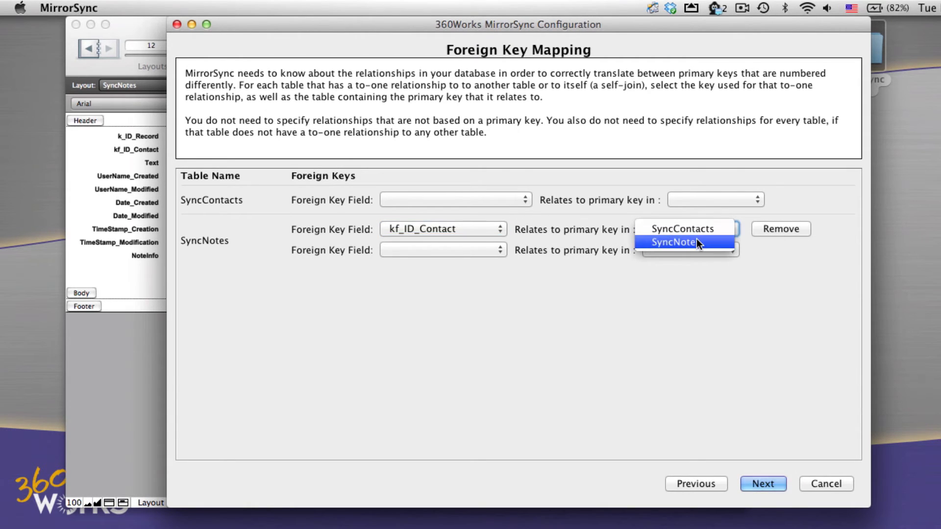
{"action": "left_click", "coordinate": [701, 229]}
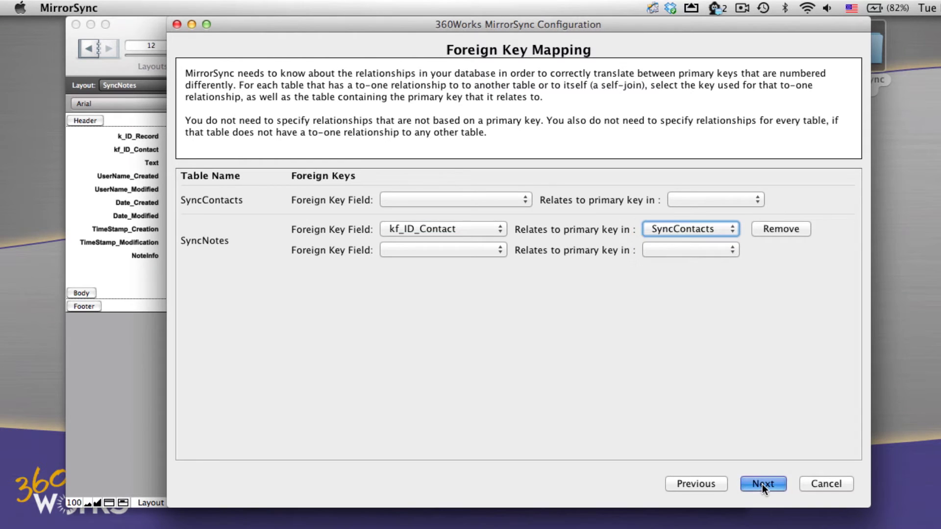
{"action": "left_click", "coordinate": [762, 485]}
{"action": "mouse_move", "coordinate": [366, 98]}
{"action": "left_mouse_down"}
{"action": "mouse_move", "coordinate": [453, 106]}
{"action": "mouse_move", "coordinate": [351, 96]}
{"action": "mouse_move", "coordinate": [382, 106]}
{"action": "left_mouse_up"}
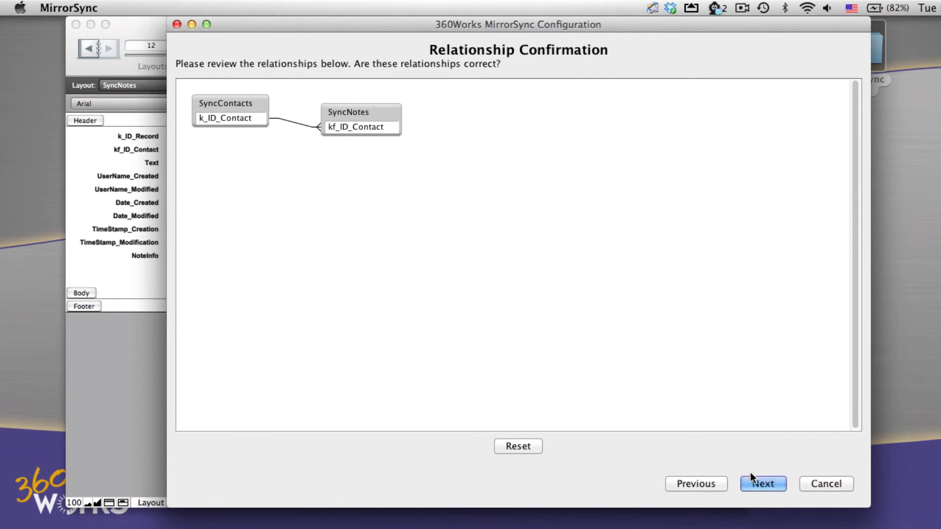
Accept the relationships and the SyncContacts and SyncNotes field selections, then save the configuration.
{"action": "left_click", "coordinate": [763, 481]}
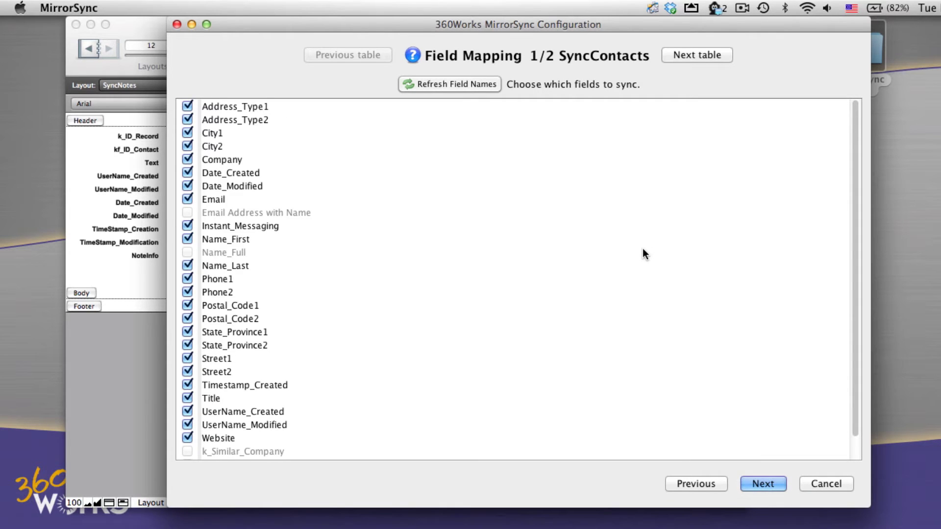
{"action": "scroll", "coordinate": [552, 192], "scroll_direction": "down", "scroll_amount": 2}
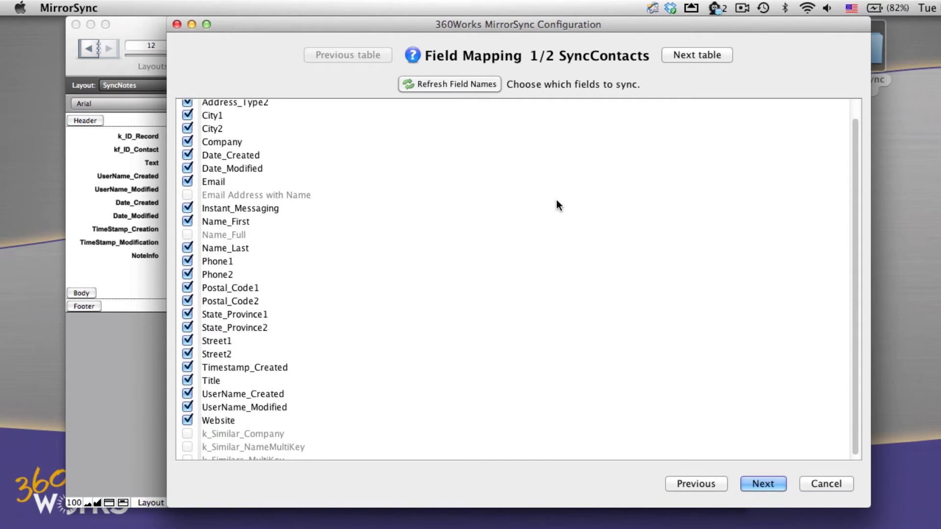
{"action": "left_click", "coordinate": [689, 58]}
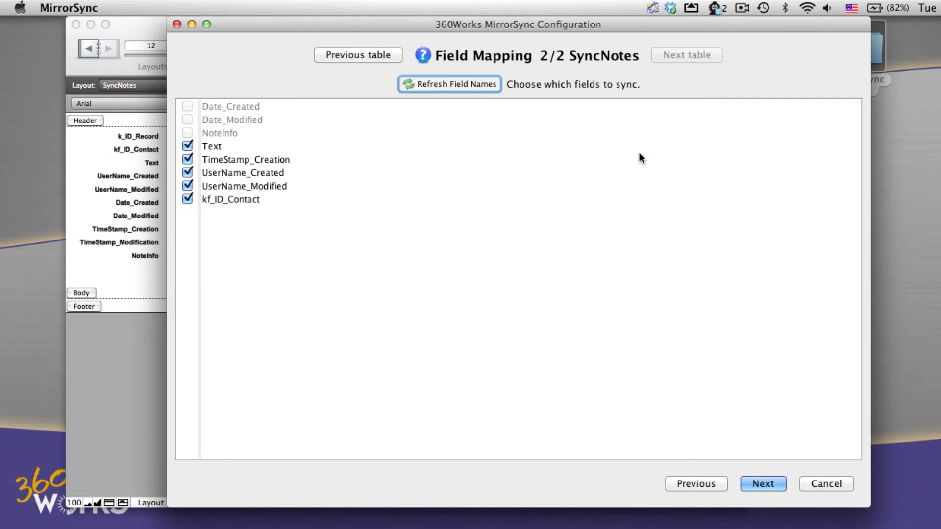
{"action": "left_click", "coordinate": [763, 484]}
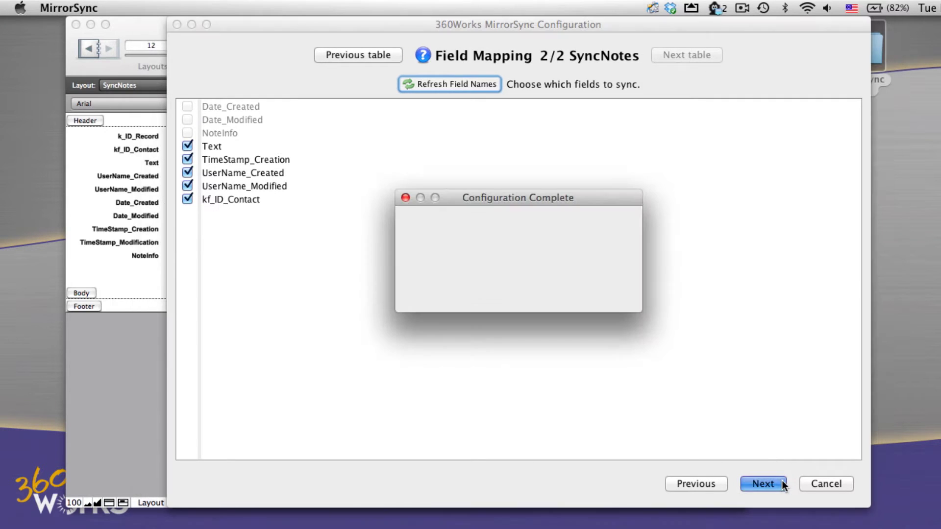
{"action": "left_click", "coordinate": [598, 291]}
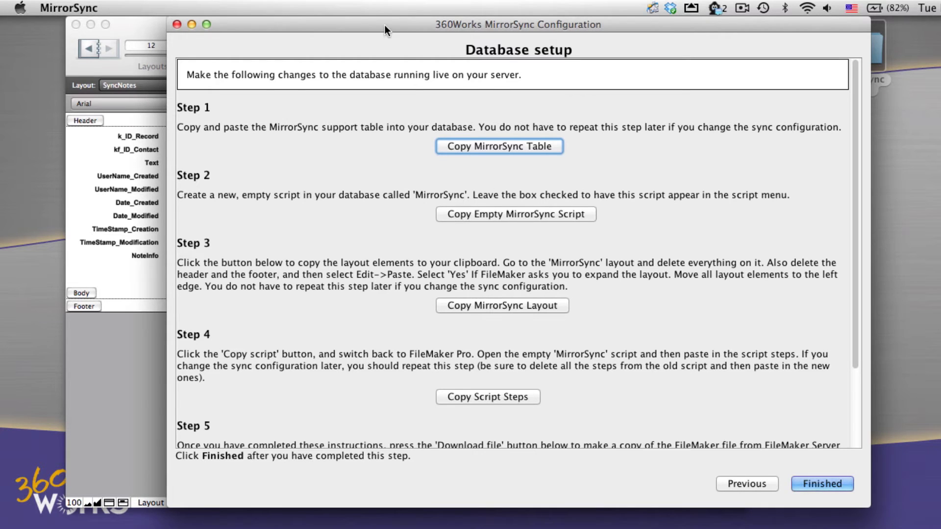
Move the configuration window aside and use Copy MirrorSync Table to put the support table on the clipboard.
{"action": "left_click_drag", "start_coordinate": [384, 25], "coordinate": [451, 25]}
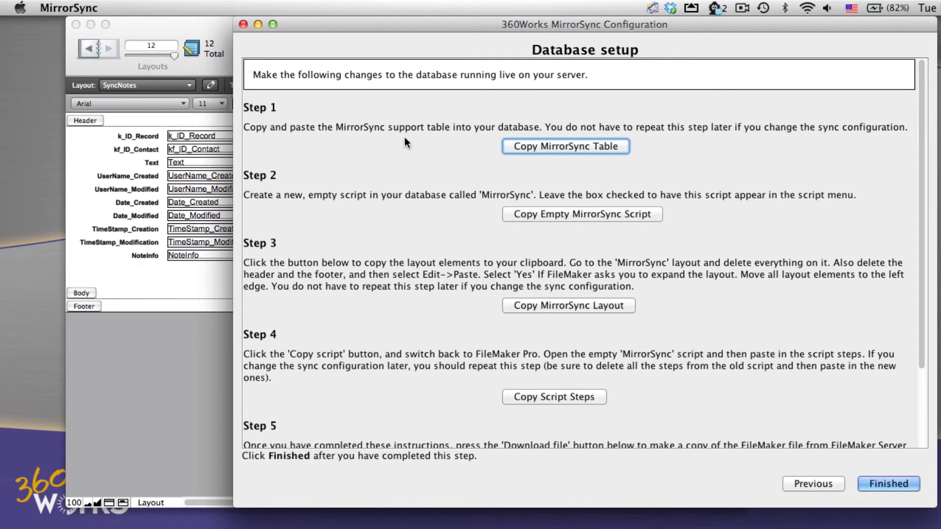
{"action": "left_click", "coordinate": [580, 145]}
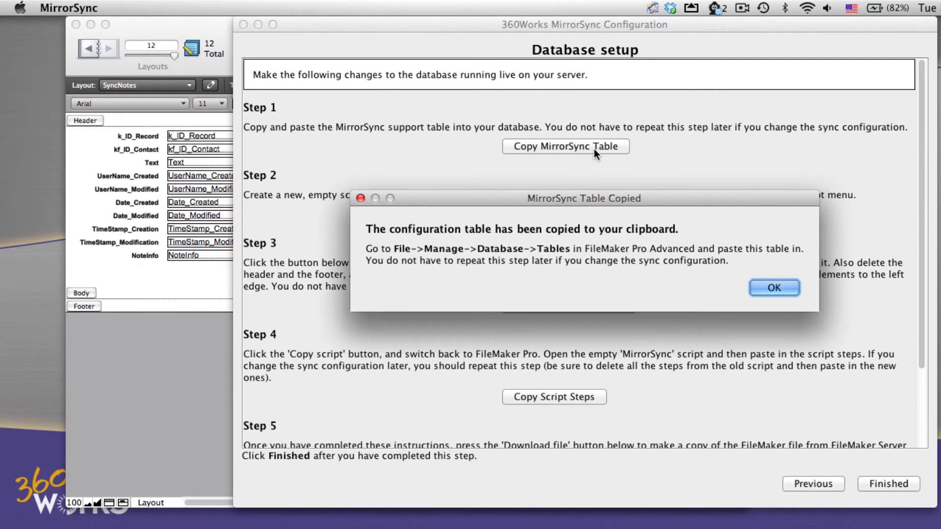
{"action": "left_click", "coordinate": [773, 287]}
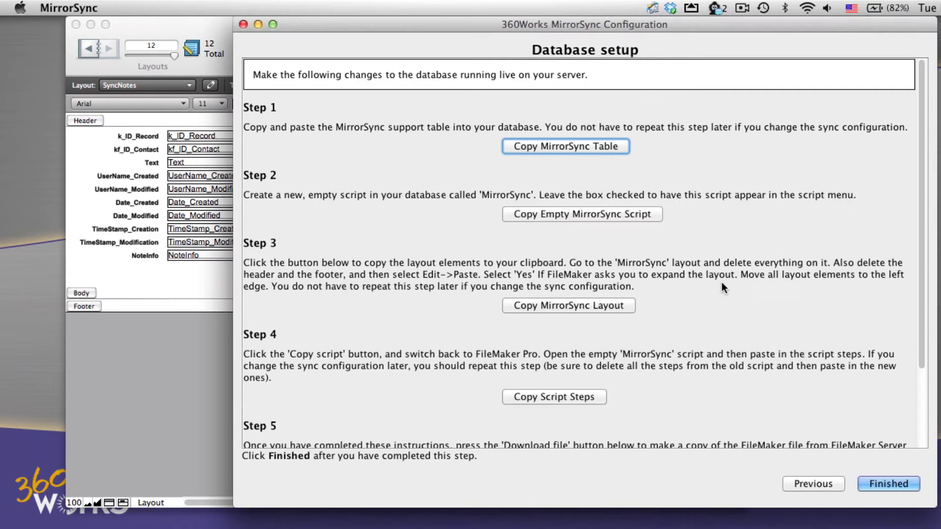
Paste the 29-field MirrorSync table into Contact Management's tables in Manage Database and save.
{"action": "left_click", "coordinate": [119, 24]}
{"action": "left_click", "coordinate": [197, 5]}
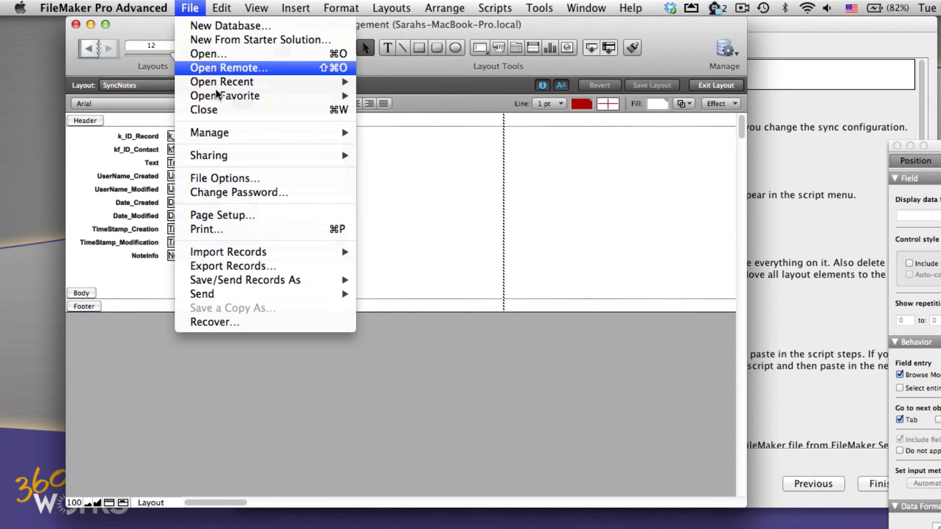
{"action": "mouse_move", "coordinate": [296, 133]}
{"action": "left_click", "coordinate": [373, 137]}
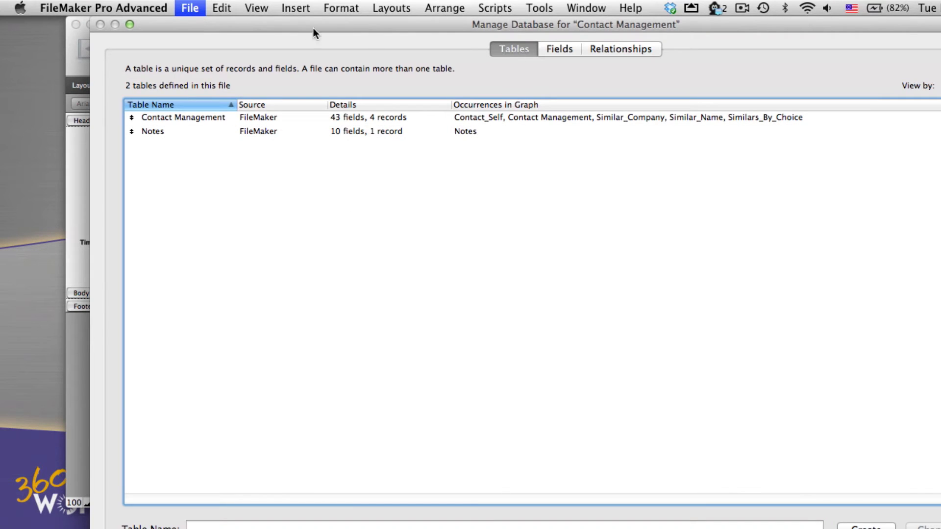
{"action": "left_click", "coordinate": [229, 7]}
{"action": "left_click", "coordinate": [239, 87]}
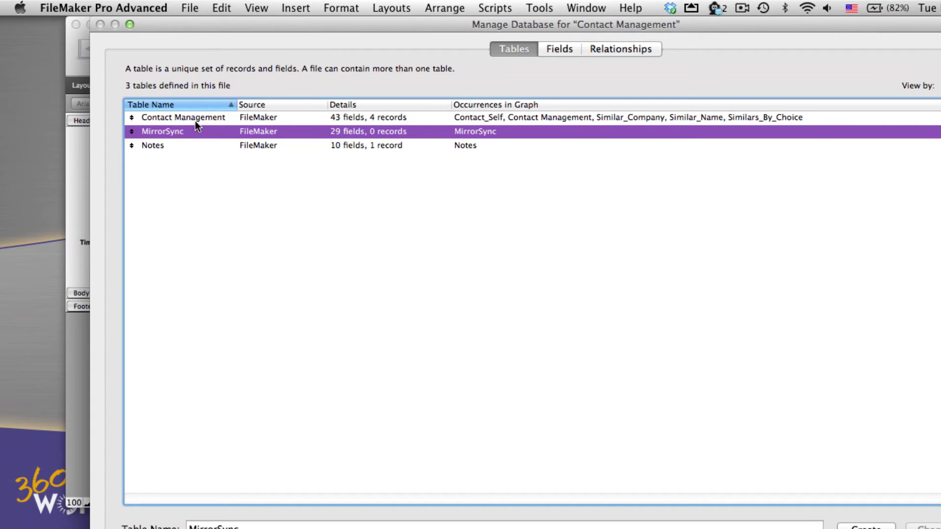
{"action": "key", "text": "Return"}
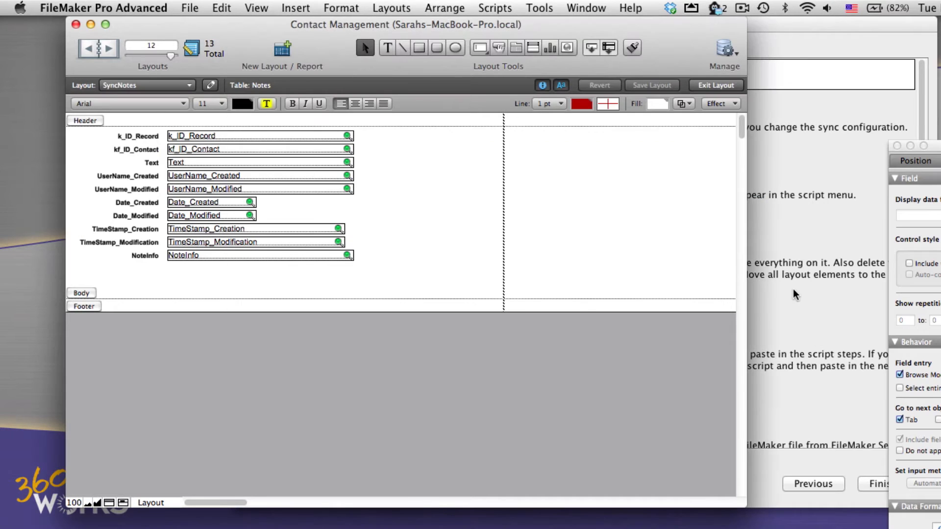
{"action": "left_click", "coordinate": [793, 290]}
Copy the empty MirrorSync script and paste it into Contact Management's General scripts folder.
{"action": "left_click", "coordinate": [610, 213]}
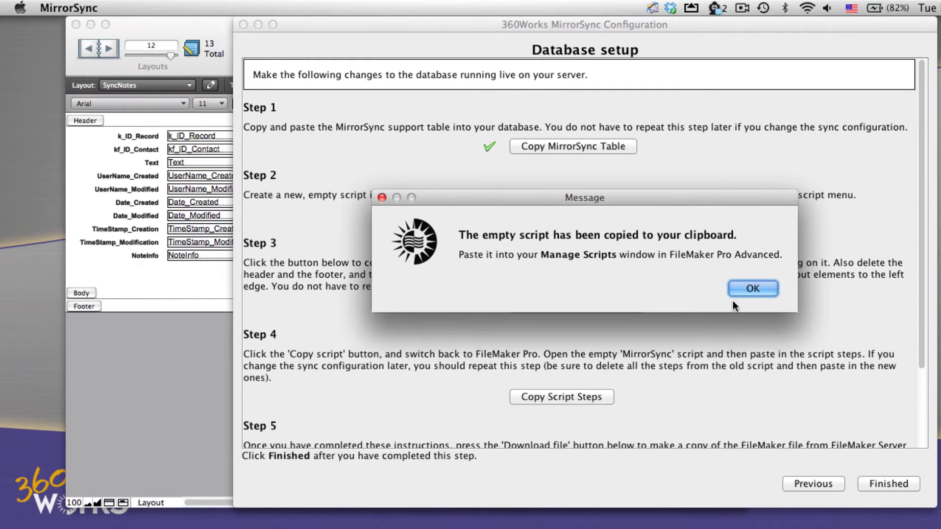
{"action": "left_click", "coordinate": [740, 290]}
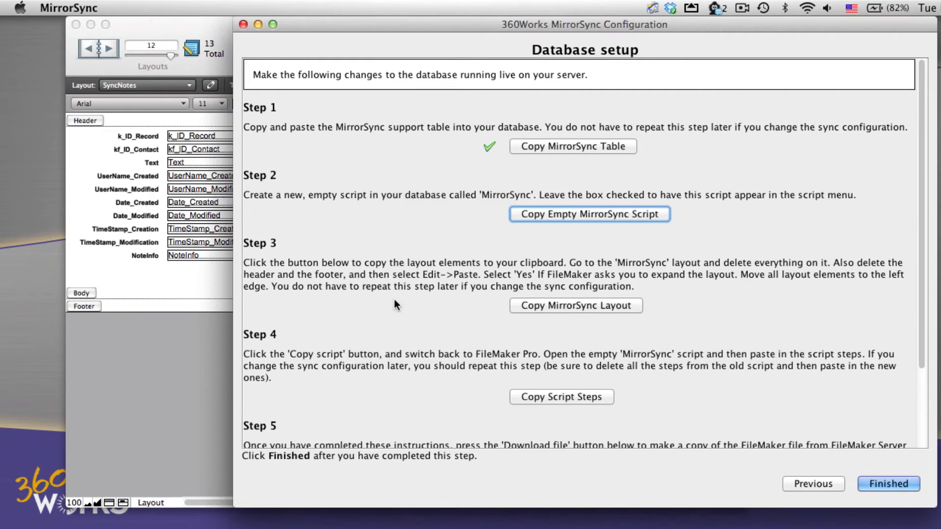
{"action": "left_click", "coordinate": [189, 384]}
{"action": "left_click", "coordinate": [488, 9]}
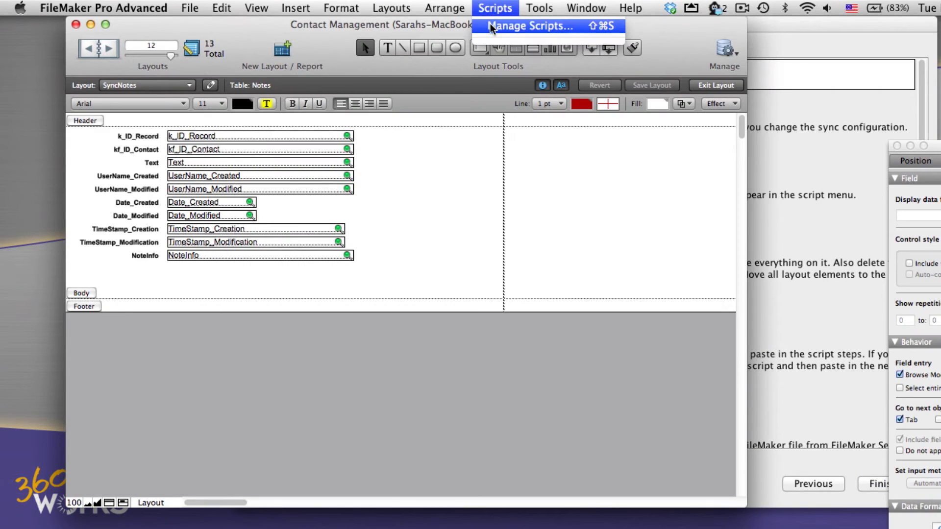
{"action": "left_click", "coordinate": [485, 25]}
{"action": "left_click", "coordinate": [475, 118]}
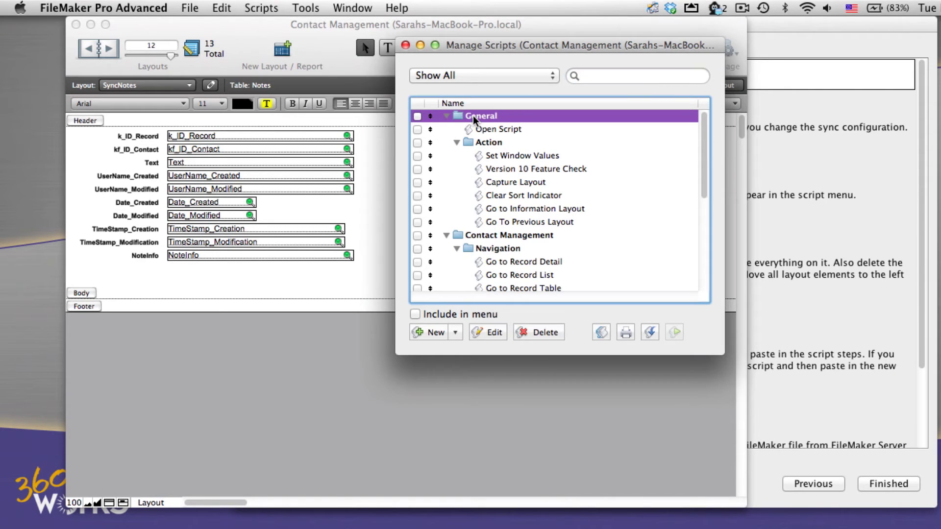
{"action": "left_click", "coordinate": [237, 6]}
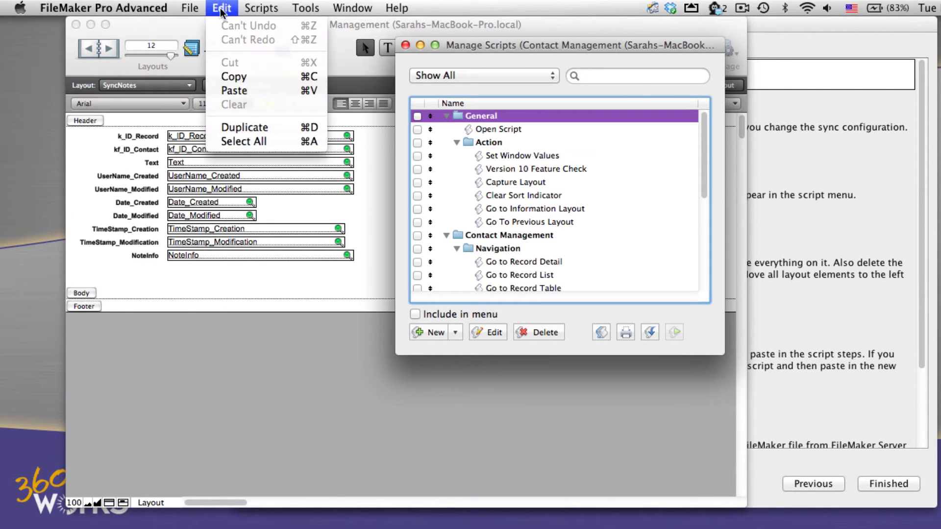
{"action": "left_click", "coordinate": [241, 89]}
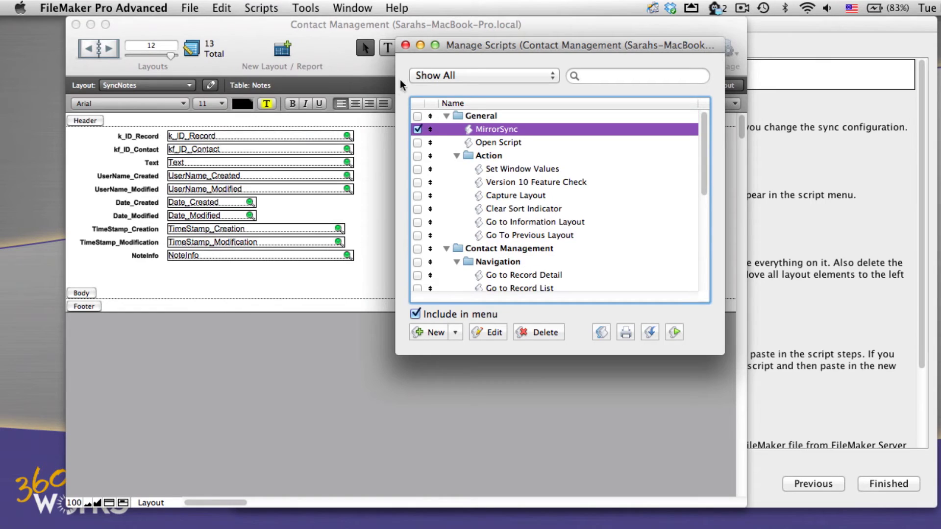
{"action": "left_click", "coordinate": [405, 45]}
{"action": "left_click", "coordinate": [802, 171]}
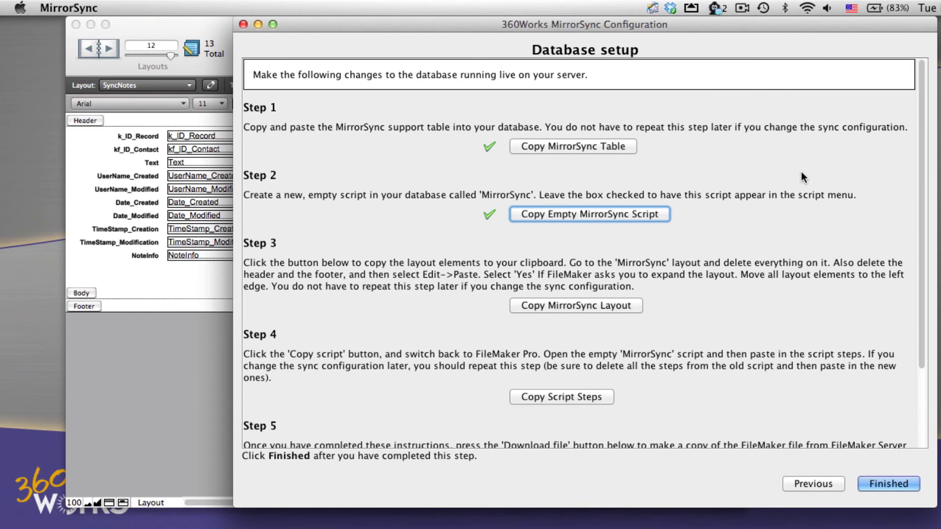
Use Copy MirrorSync Layout, acknowledge the Layout Copied message, and return to the FileMaker window.
{"action": "left_click", "coordinate": [568, 307]}
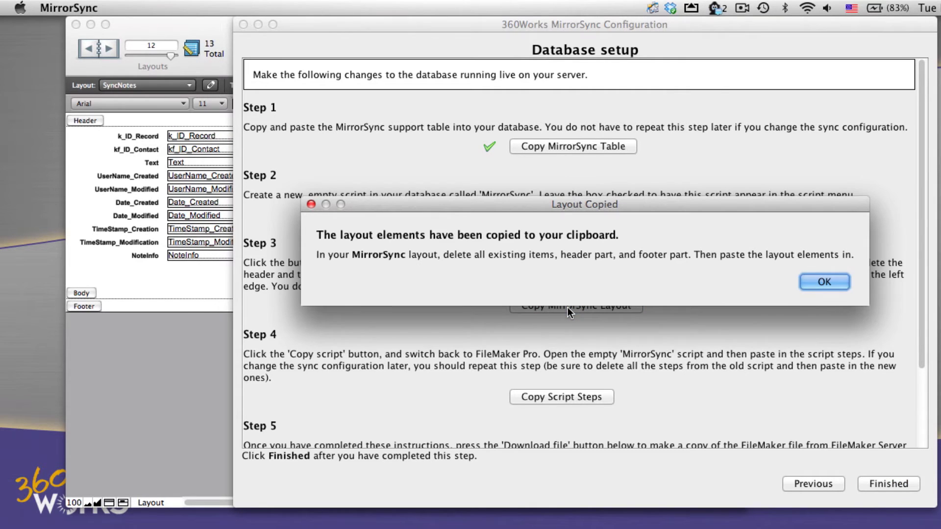
{"action": "left_click", "coordinate": [825, 282]}
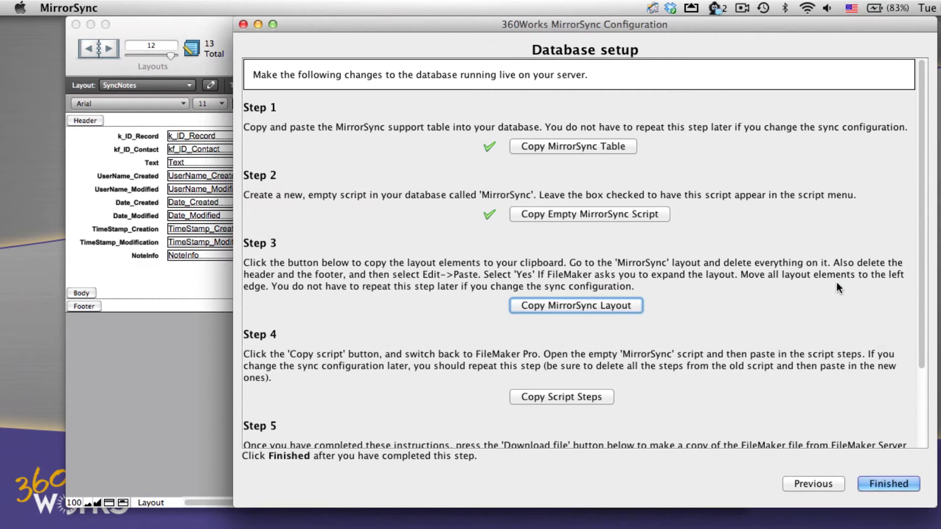
{"action": "left_click", "coordinate": [198, 311]}
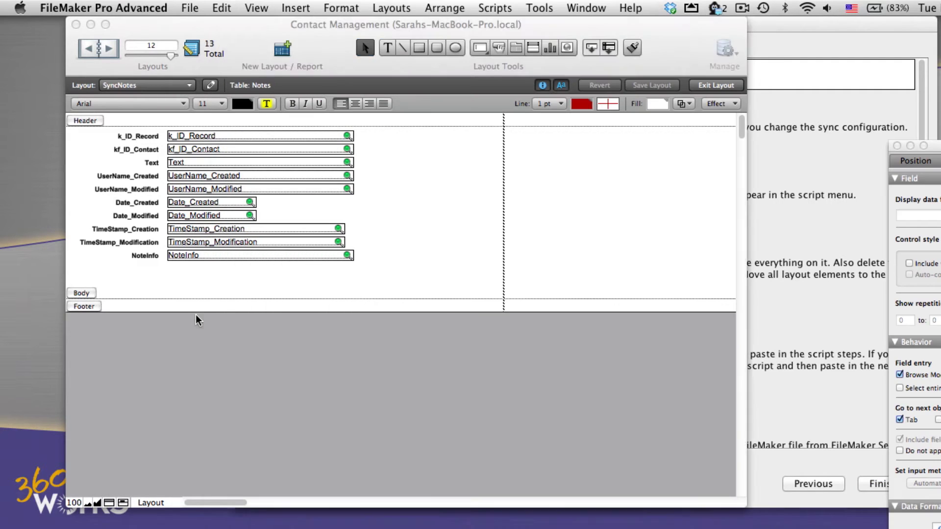
On the MirrorSync layout, delete all existing fields and labels and the Header part.
{"action": "left_click", "coordinate": [156, 89]}
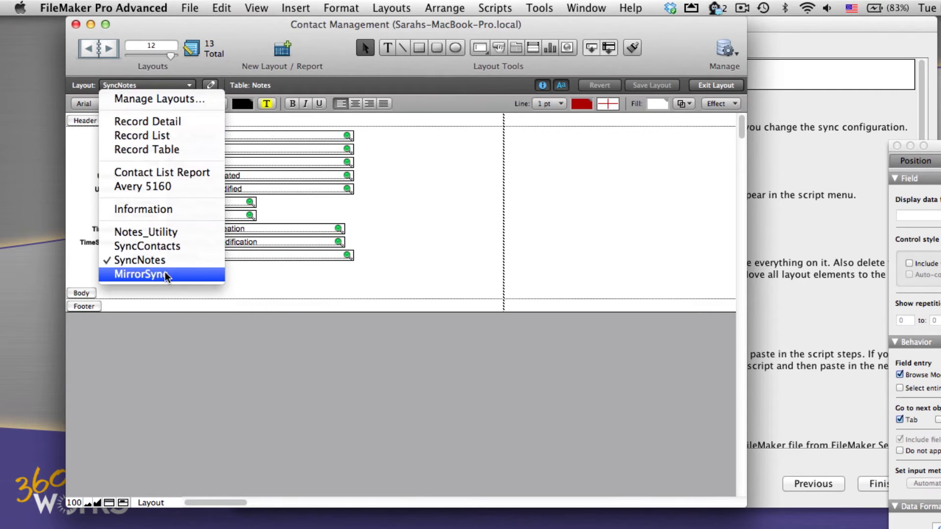
{"action": "left_click", "coordinate": [147, 273]}
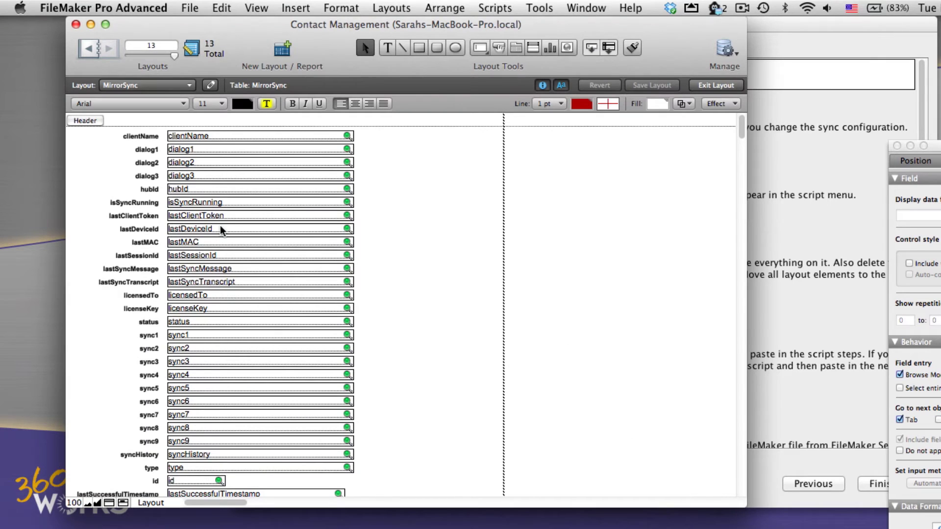
{"action": "left_click", "coordinate": [225, 6]}
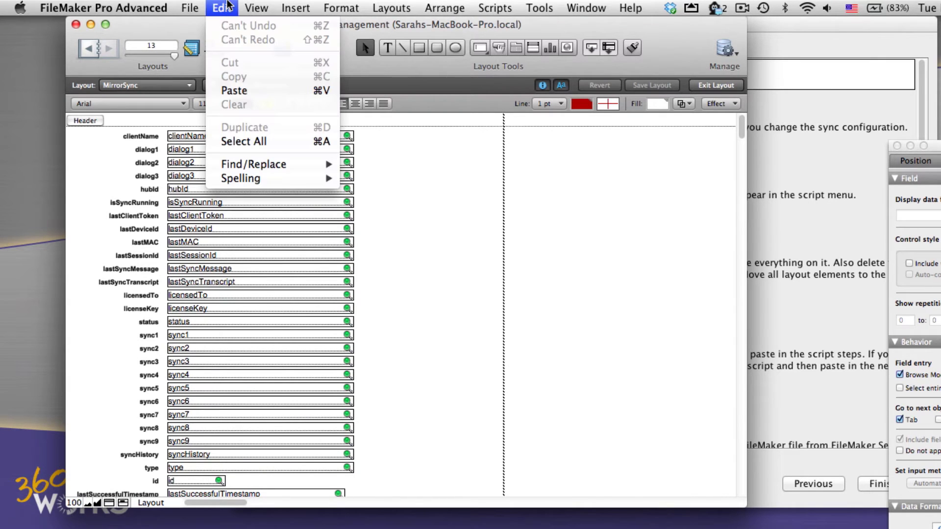
{"action": "left_click", "coordinate": [244, 142]}
{"action": "key", "text": "Delete"}
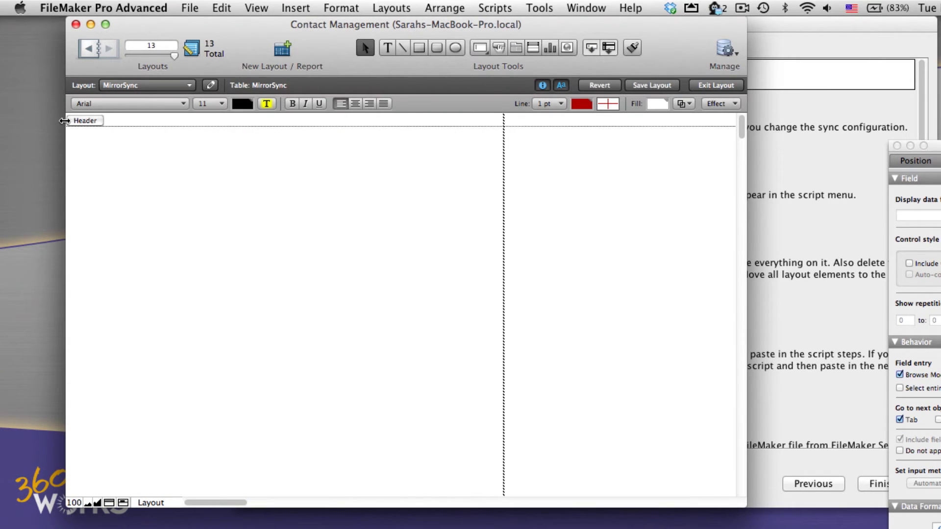
{"action": "left_click", "coordinate": [80, 122]}
{"action": "key", "text": "Delete"}
Paste the MirrorSync sync panel at the layout's left edge and delete the Footer part.
{"action": "key", "text": "super+v"}
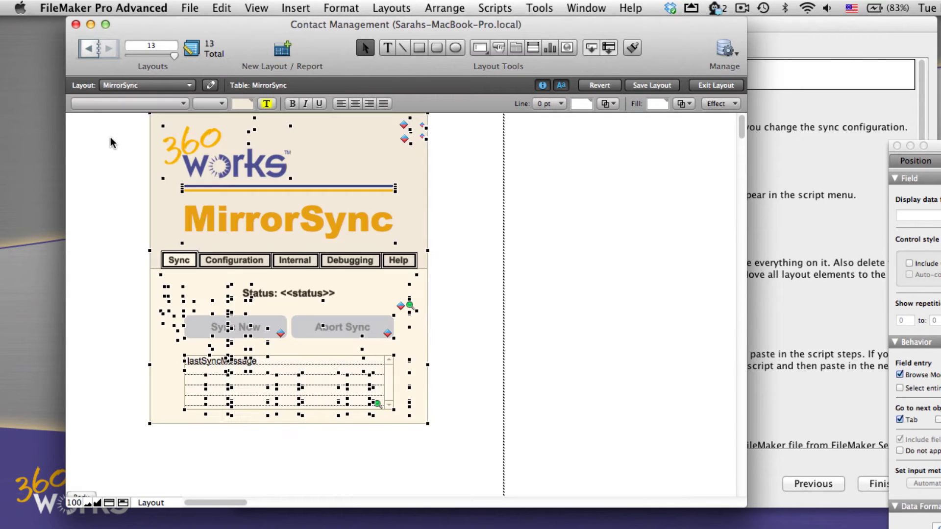
{"action": "left_click_drag", "start_coordinate": [176, 164], "coordinate": [92, 164]}
{"action": "left_click", "coordinate": [494, 348]}
{"action": "scroll", "coordinate": [392, 378], "scroll_direction": "down", "scroll_amount": 5}
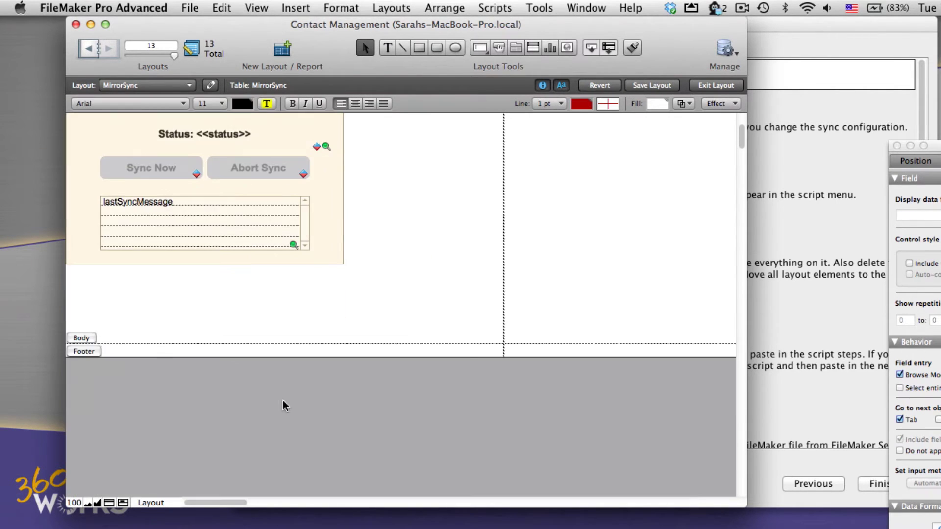
{"action": "left_click", "coordinate": [82, 351]}
{"action": "key", "text": "Delete"}
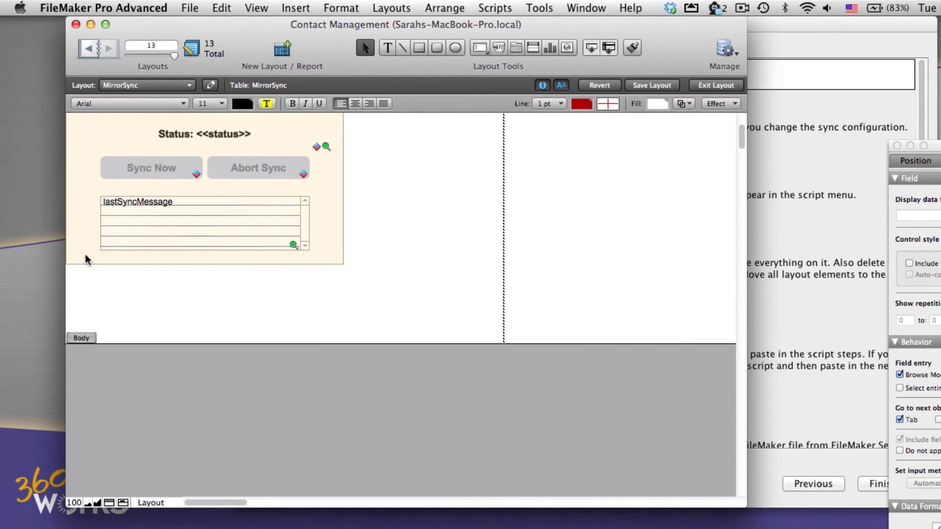
Switch the layout to Browse mode, then copy the MirrorSync script steps to the clipboard.
{"action": "left_click", "coordinate": [716, 85]}
{"action": "left_click", "coordinate": [752, 133]}
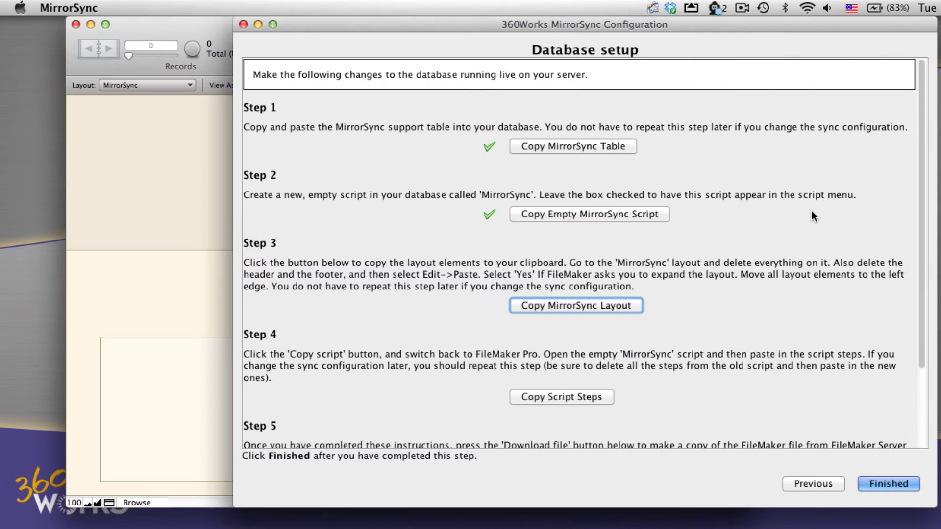
{"action": "scroll", "coordinate": [662, 365], "scroll_direction": "down", "scroll_amount": 2}
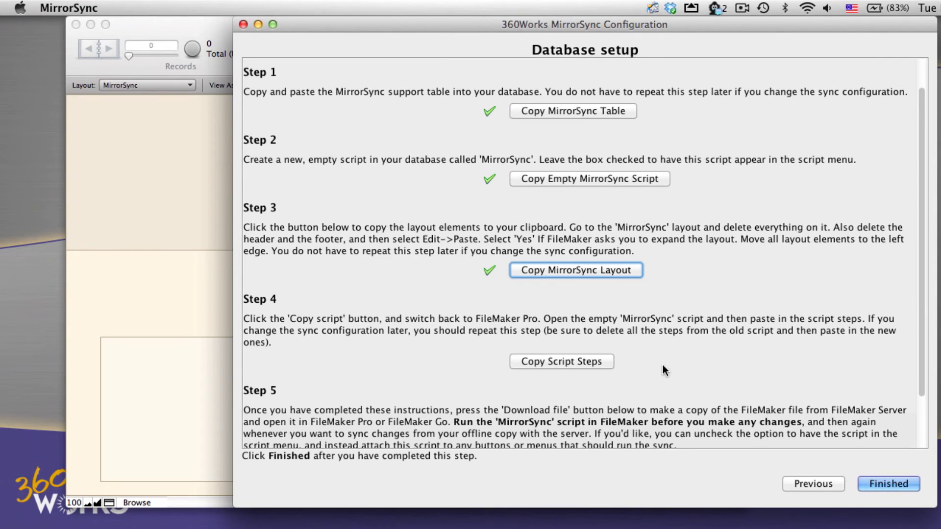
{"action": "left_click", "coordinate": [599, 362]}
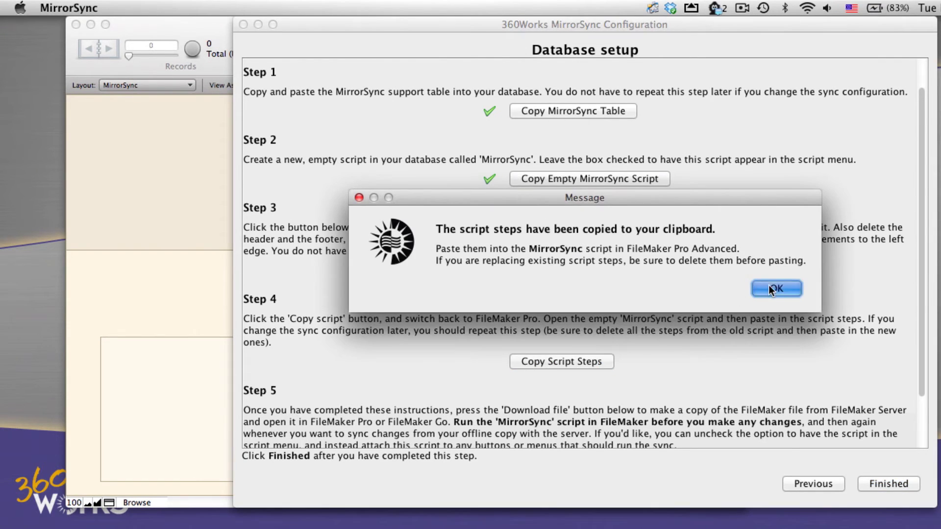
{"action": "left_click", "coordinate": [776, 289]}
{"action": "left_click", "coordinate": [116, 205]}
Paste the copied sync steps into the MirrorSync script in the script editor.
{"action": "left_click", "coordinate": [443, 8]}
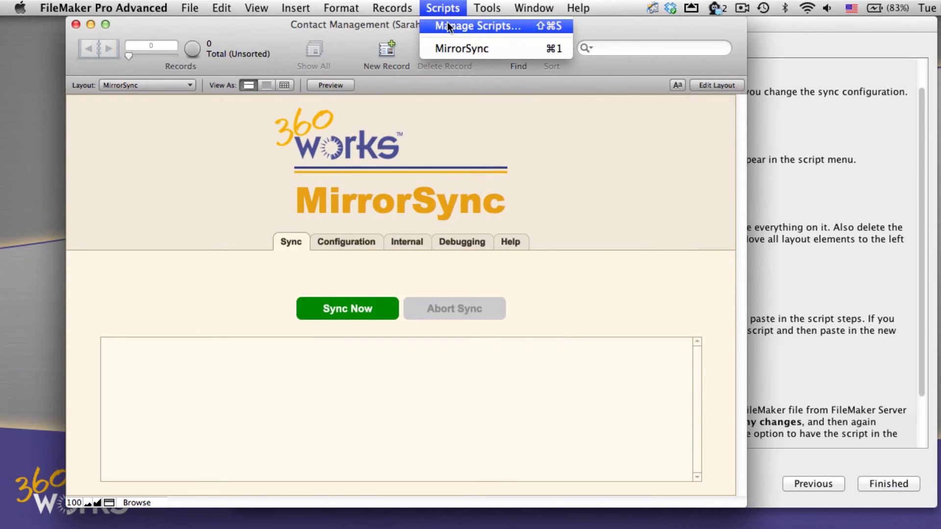
{"action": "left_click", "coordinate": [447, 23]}
{"action": "double_click", "coordinate": [507, 128]}
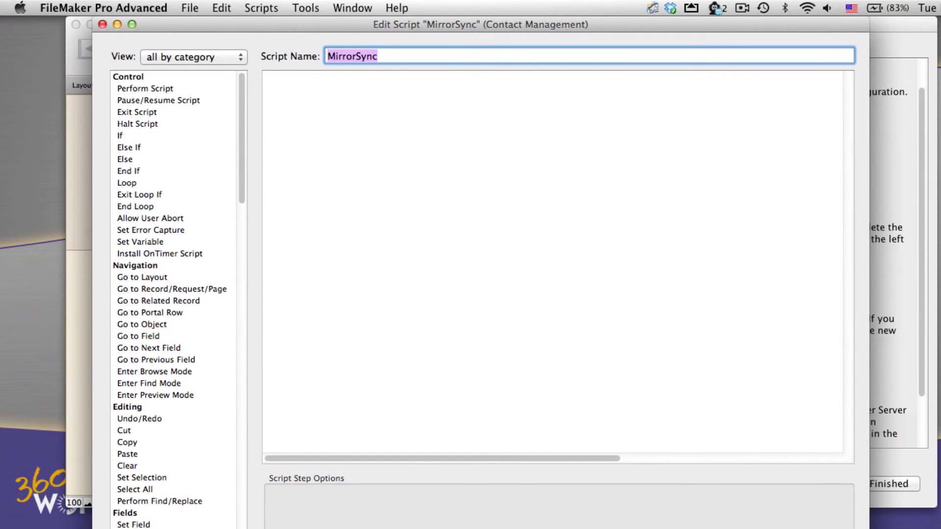
{"action": "left_click_drag", "start_coordinate": [868, 528], "coordinate": [875, 455]}
{"action": "left_click", "coordinate": [602, 175]}
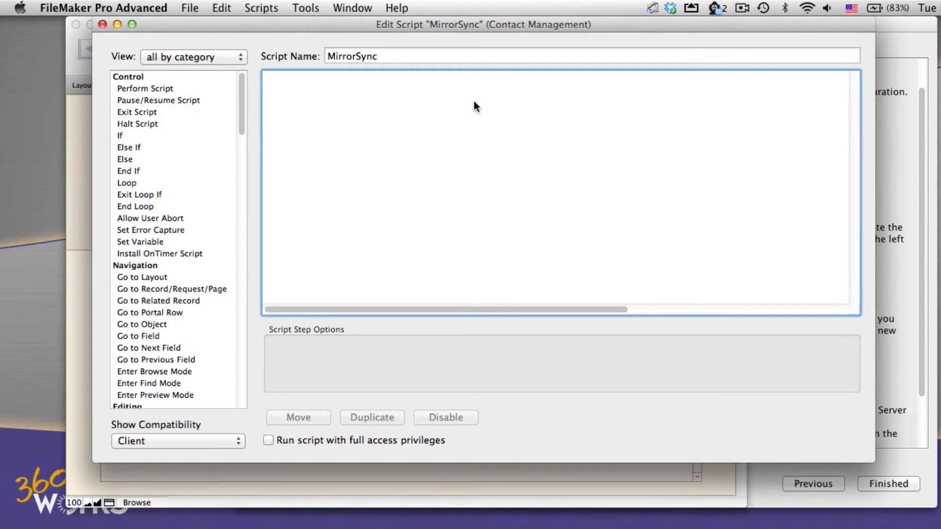
{"action": "left_click", "coordinate": [222, 7]}
{"action": "left_click", "coordinate": [254, 88]}
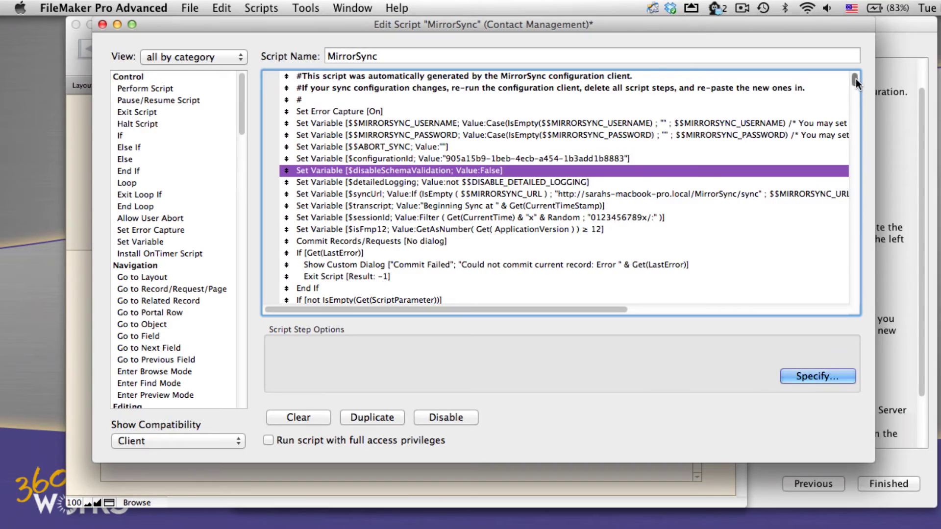
Review the pasted Set Field steps for Email and Instant_Messaging, then save and close the script.
{"action": "left_click_drag", "start_coordinate": [856, 79], "coordinate": [859, 214]}
{"action": "left_click", "coordinate": [459, 141]}
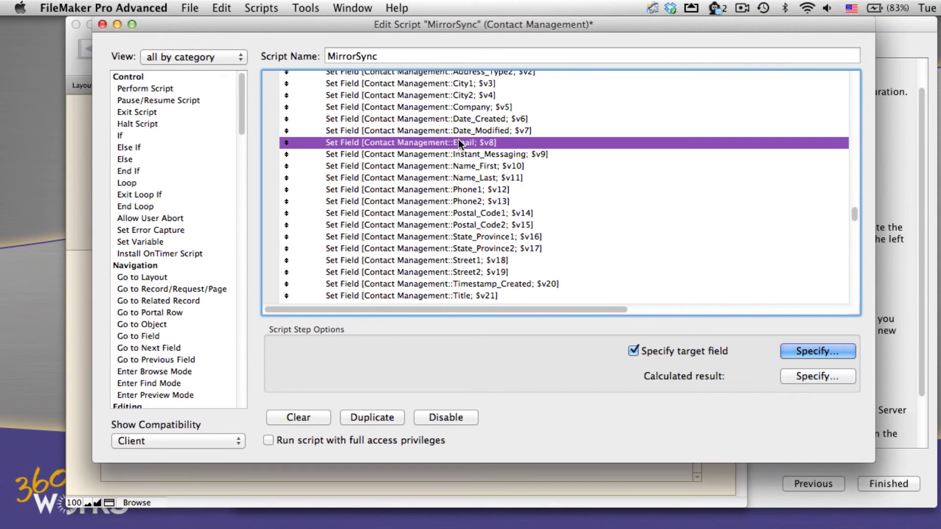
{"action": "left_click", "coordinate": [466, 155]}
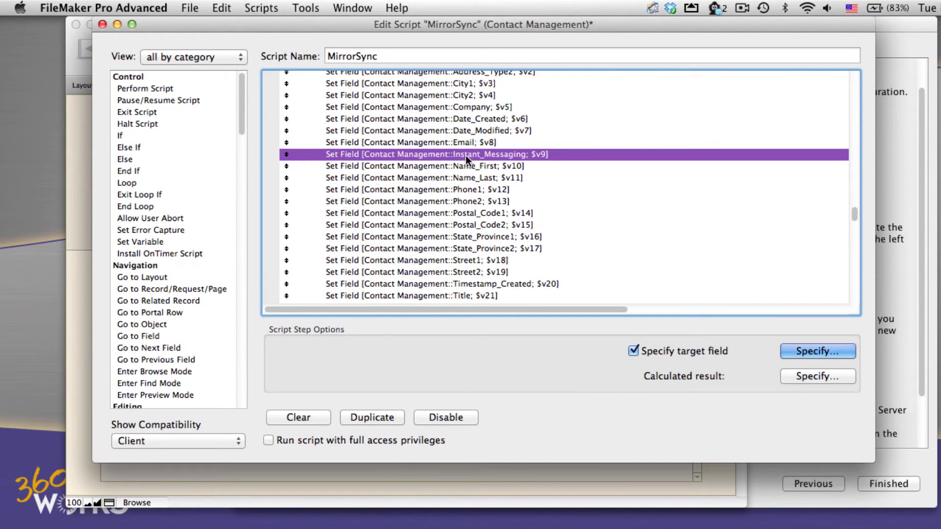
{"action": "left_click", "coordinate": [466, 163]}
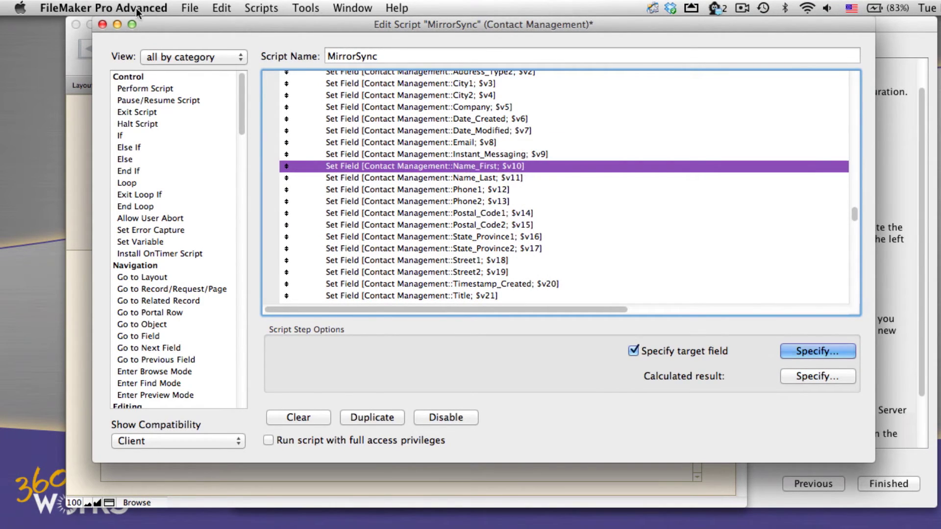
{"action": "left_click", "coordinate": [102, 24]}
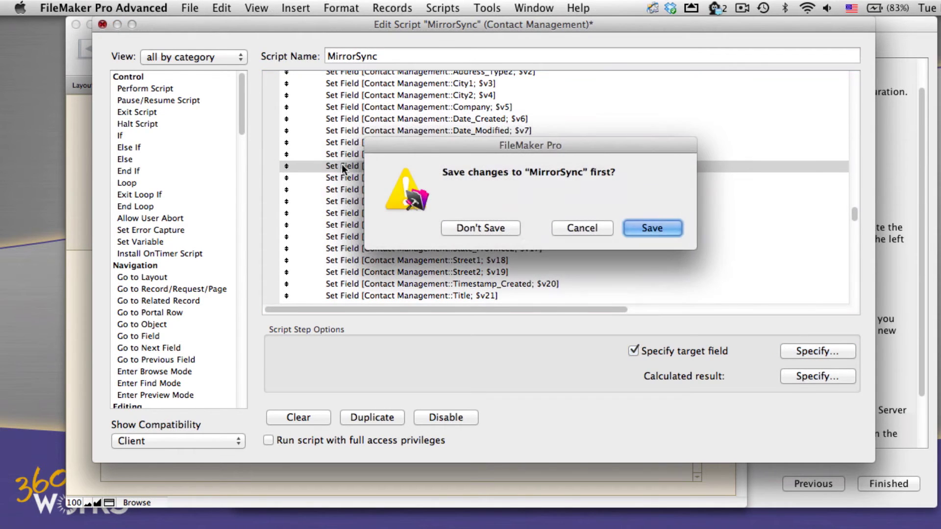
{"action": "left_click", "coordinate": [666, 229]}
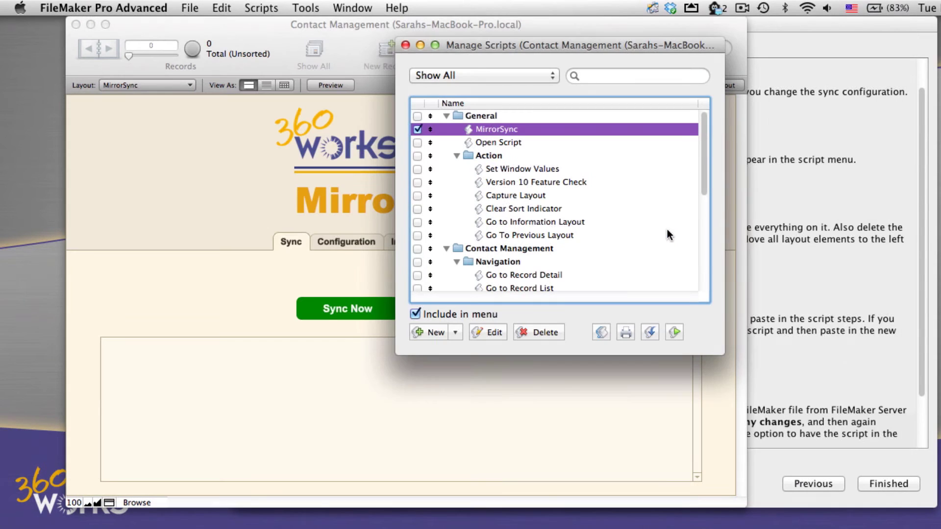
{"action": "left_click", "coordinate": [406, 45]}
{"action": "left_click", "coordinate": [830, 225]}
Download the offline database with the Admin Console username and password, saving it to the Desktop.
{"action": "scroll", "coordinate": [593, 390], "scroll_direction": "down", "scroll_amount": 3}
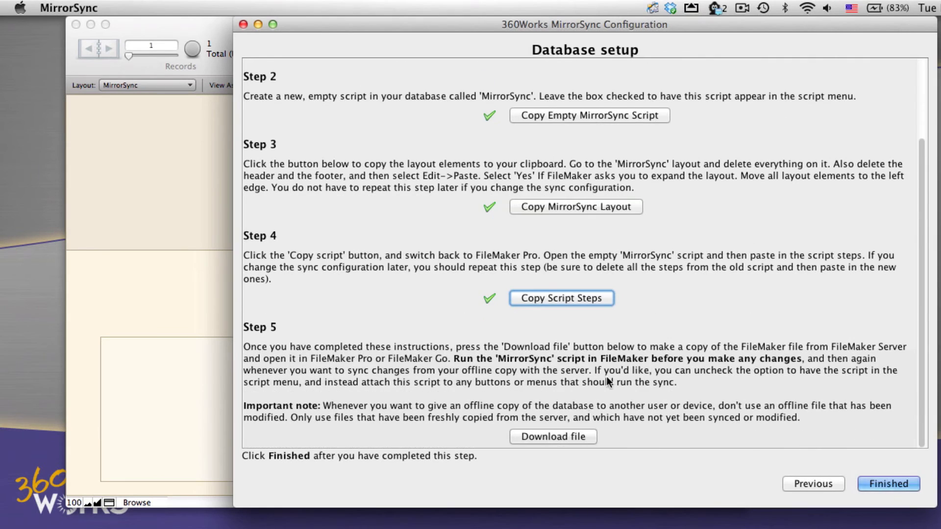
{"action": "left_click", "coordinate": [570, 436]}
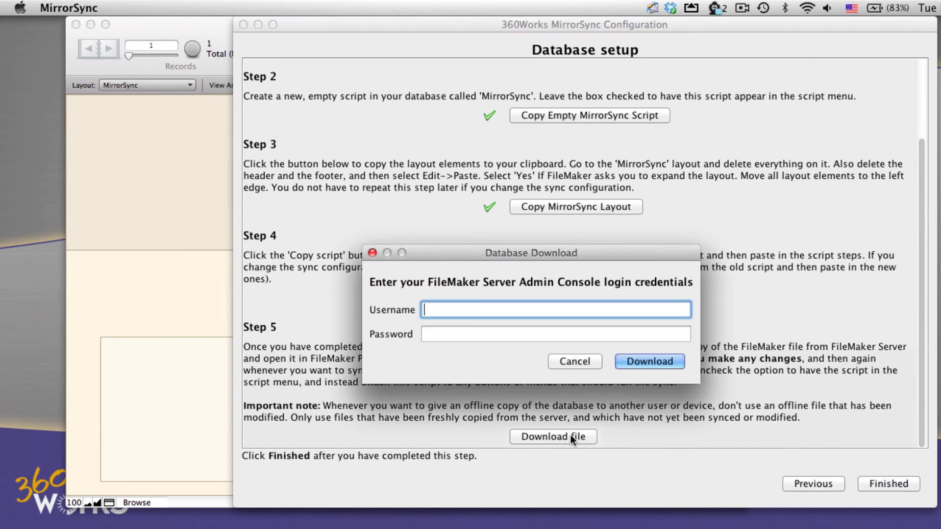
{"action": "type", "text": "sarah"}
{"action": "key", "text": "Tab"}
{"action": "type", "text": "••••••"}
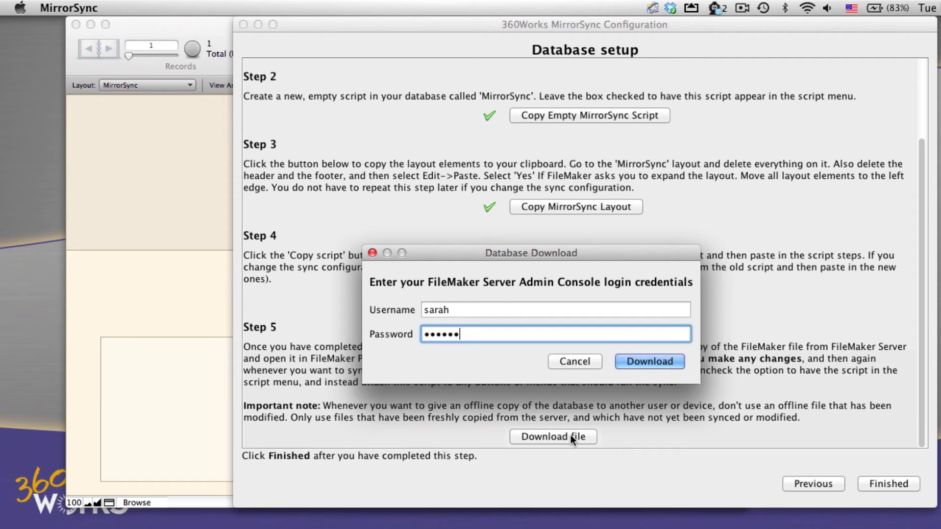
{"action": "left_click", "coordinate": [634, 360]}
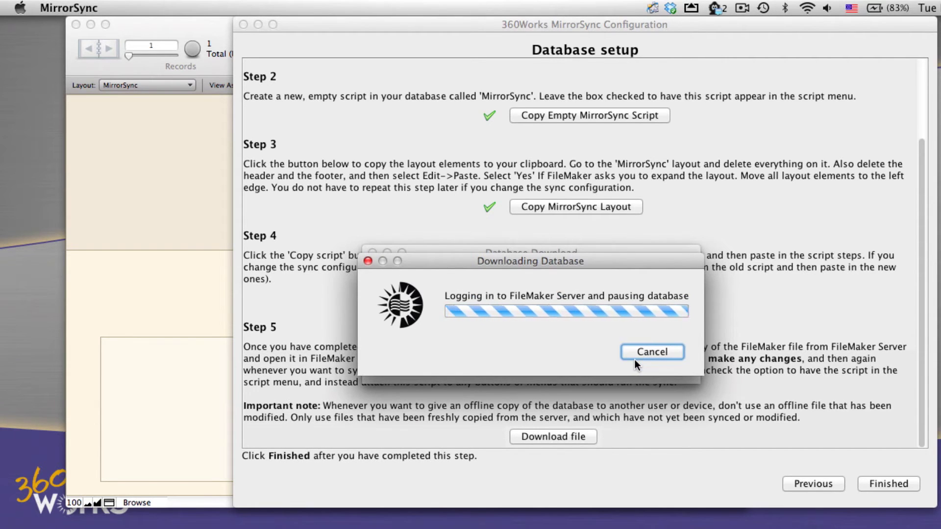
{"action": "left_click", "coordinate": [634, 359]}
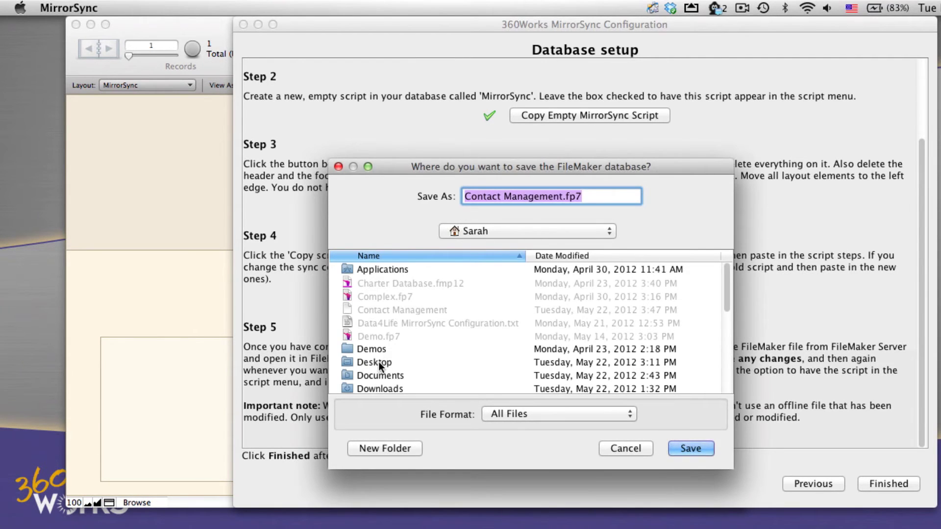
{"action": "double_click", "coordinate": [374, 363]}
Save the copy to the Desktop and arrange both windows side by side, original on Record Detail.
{"action": "left_click", "coordinate": [702, 448]}
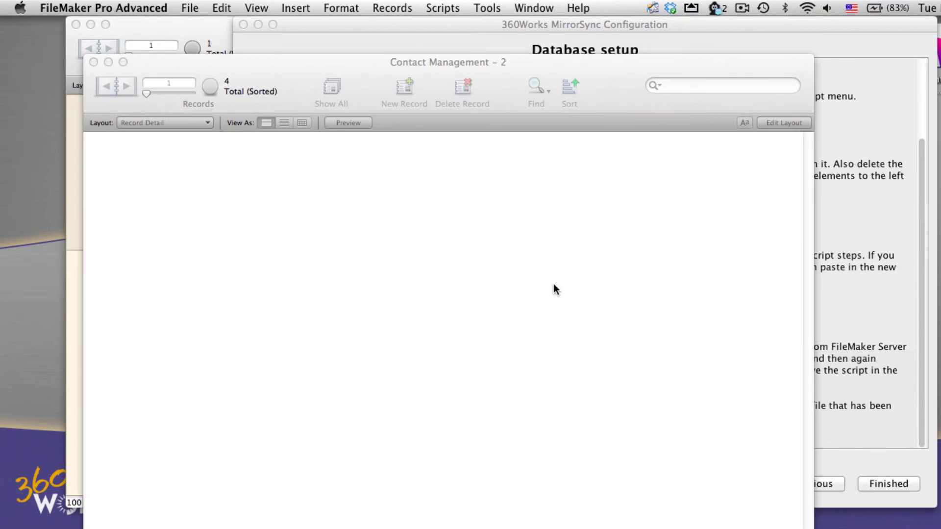
{"action": "left_click", "coordinate": [630, 230]}
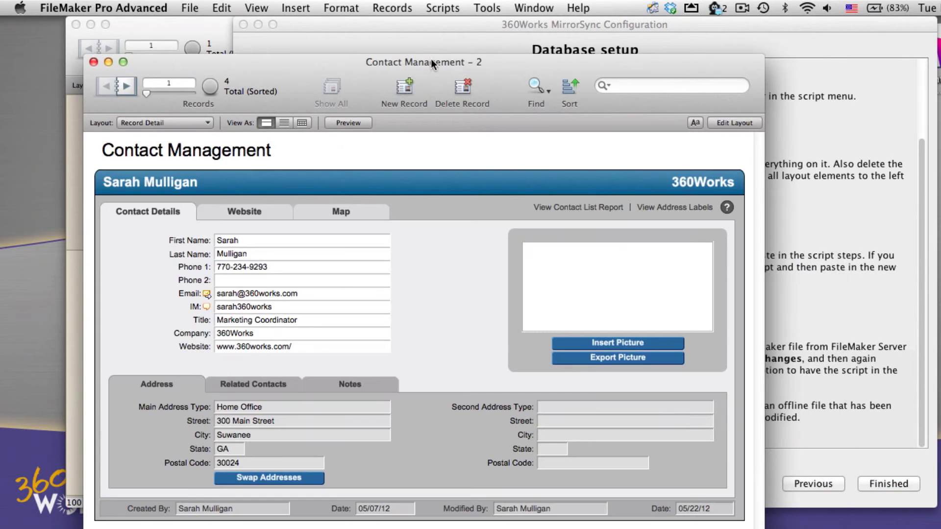
{"action": "left_click_drag", "start_coordinate": [431, 57], "coordinate": [645, 19]}
{"action": "left_click", "coordinate": [124, 78]}
{"action": "left_click", "coordinate": [128, 84]}
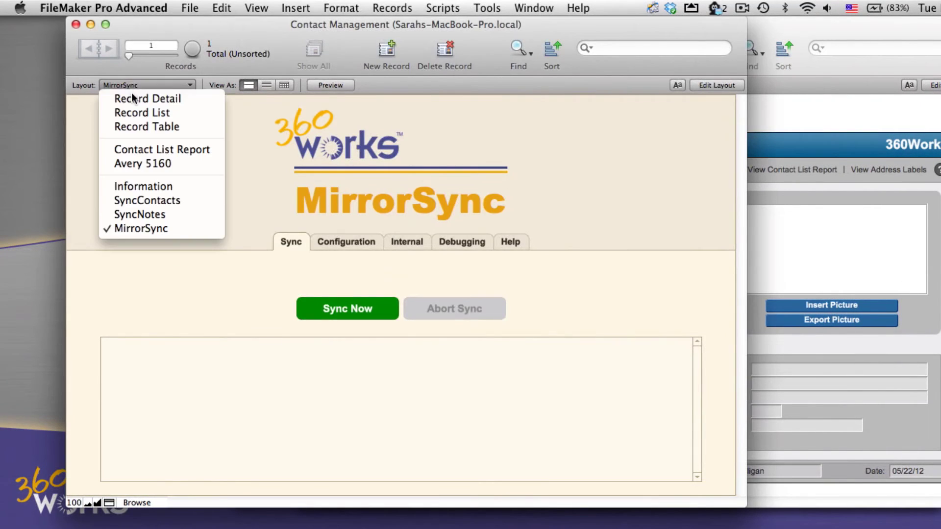
{"action": "left_click", "coordinate": [133, 100]}
{"action": "left_click_drag", "start_coordinate": [323, 28], "coordinate": [291, 24]}
{"action": "left_click", "coordinate": [741, 35]}
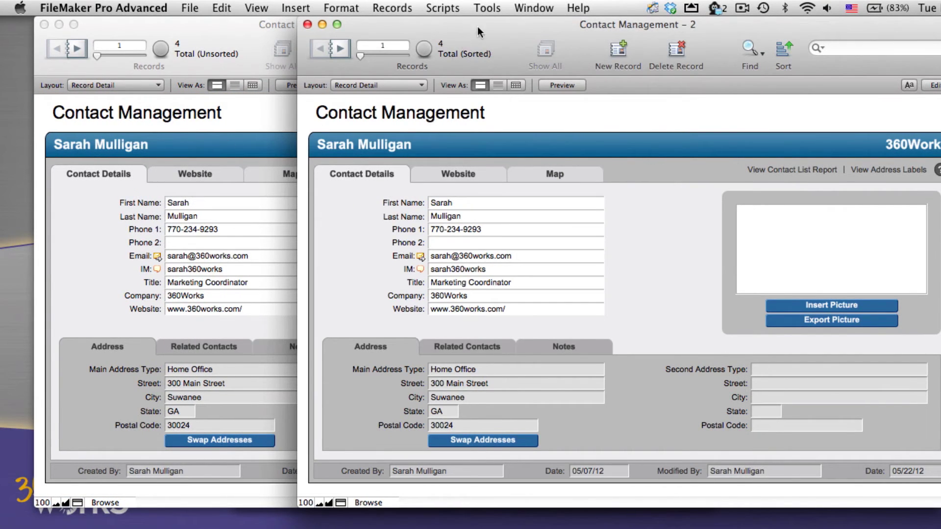
Run the MirrorSync script from the offline copy, accepting the client identifier and admin password.
{"action": "left_click", "coordinate": [433, 10]}
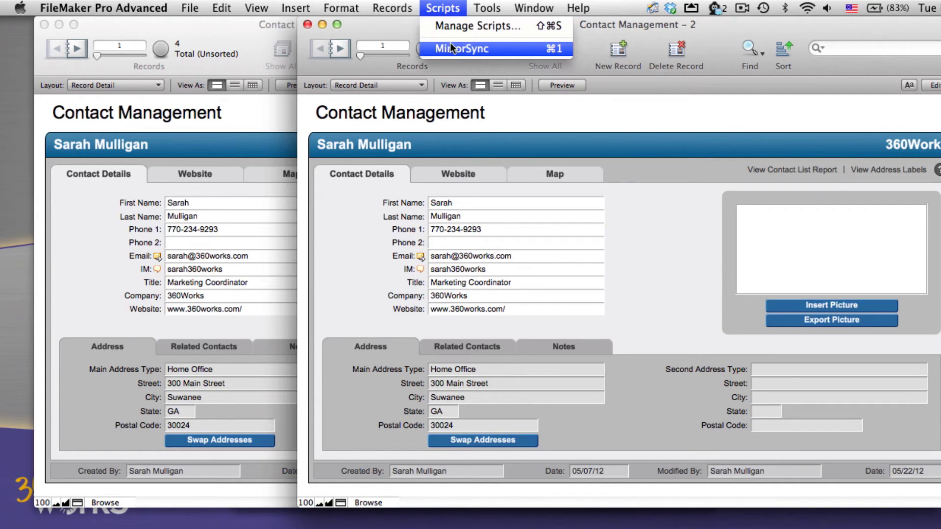
{"action": "left_click", "coordinate": [450, 46]}
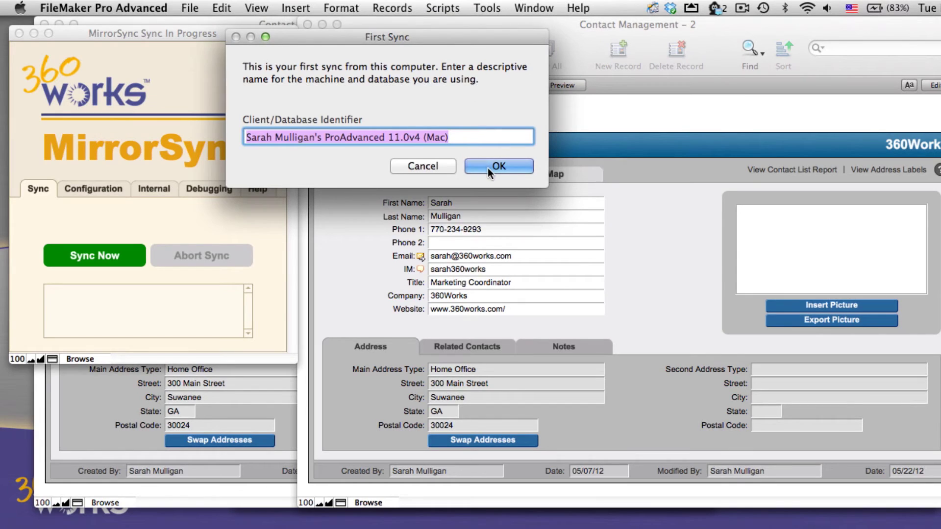
{"action": "left_click", "coordinate": [488, 168]}
{"action": "left_click", "coordinate": [341, 283]}
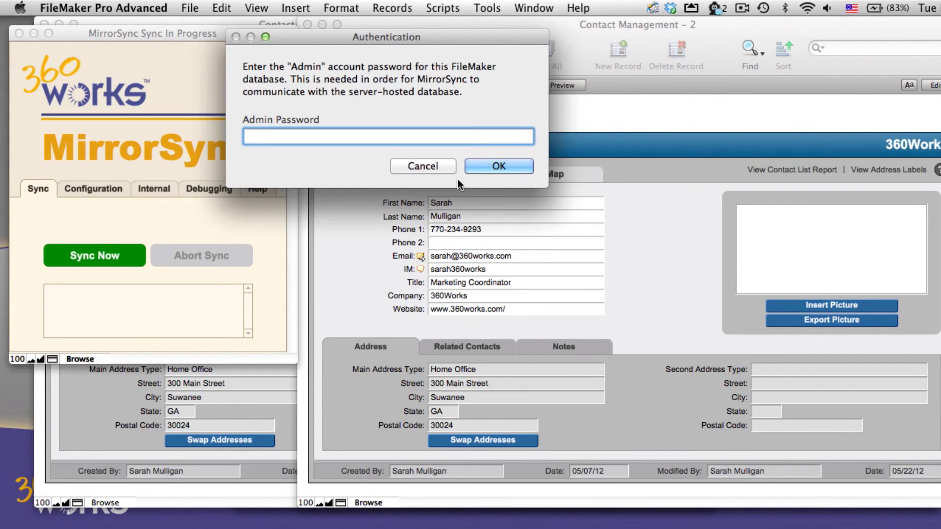
{"action": "left_click", "coordinate": [499, 167]}
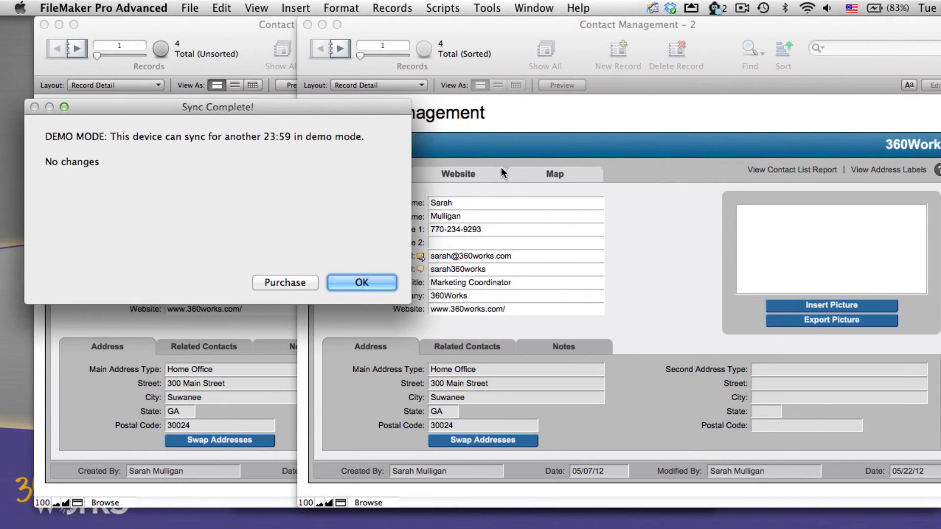
{"action": "left_click_drag", "start_coordinate": [322, 107], "coordinate": [436, 78]}
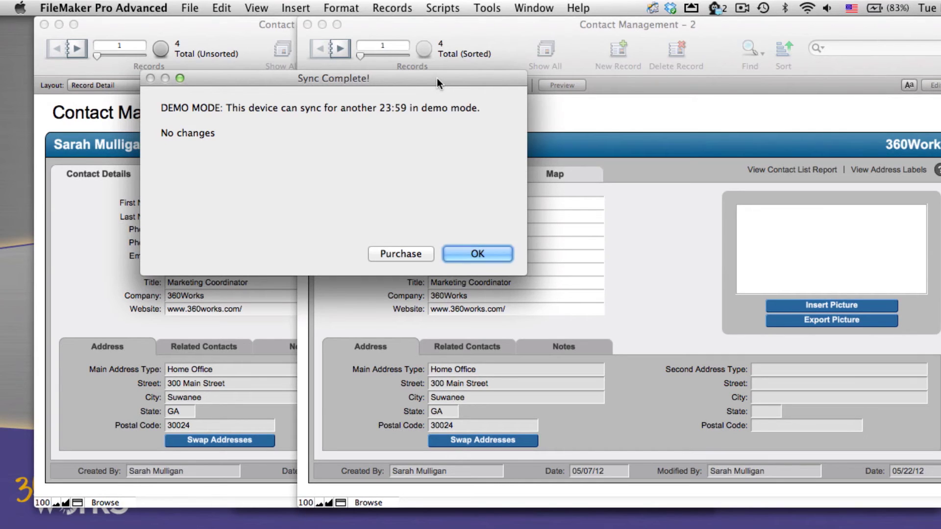
{"action": "left_click", "coordinate": [477, 254]}
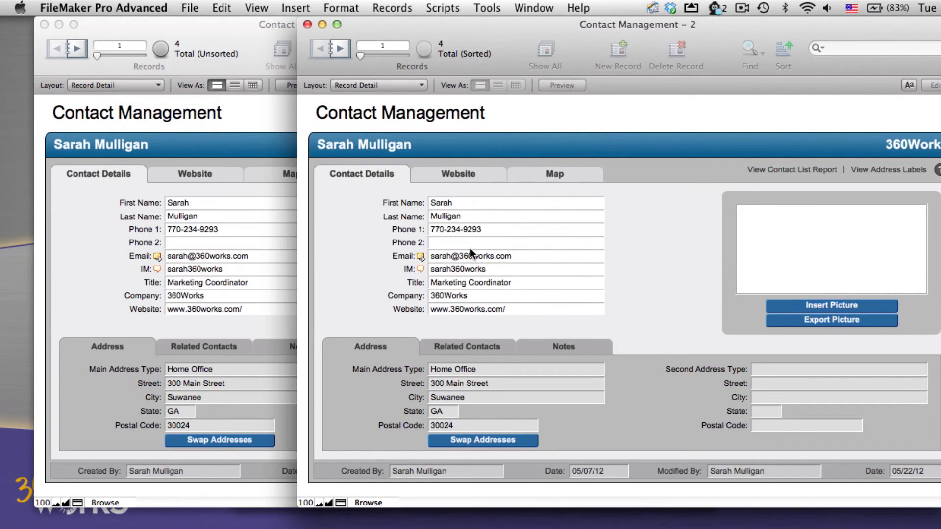
{"action": "left_click", "coordinate": [483, 242]}
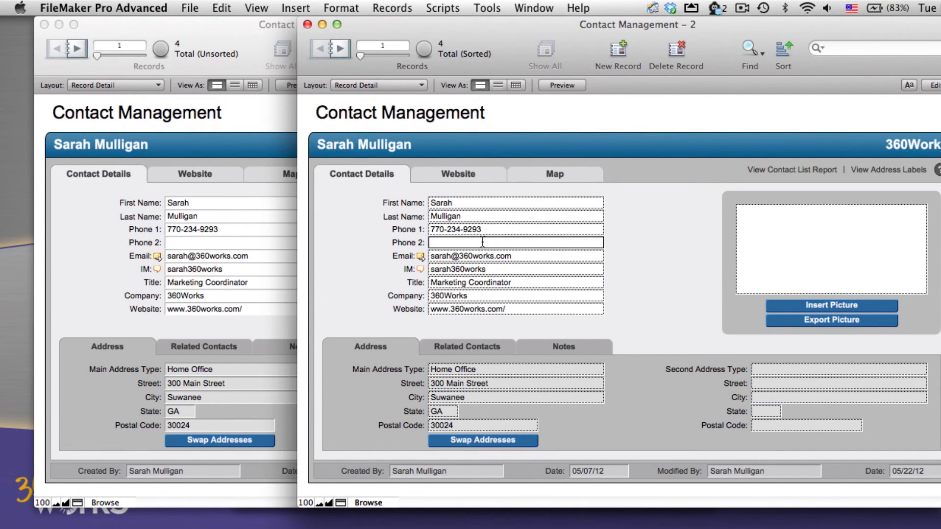
{"action": "type", "text": "111-111-1111"}
{"action": "left_click", "coordinate": [702, 242]}
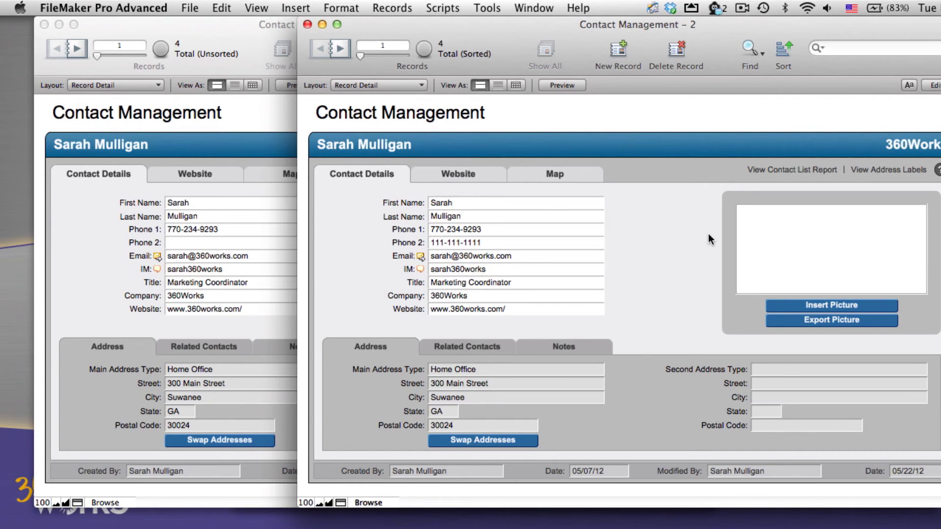
Run the MirrorSync script again and dismiss the Sync Complete message.
{"action": "left_click", "coordinate": [446, 8]}
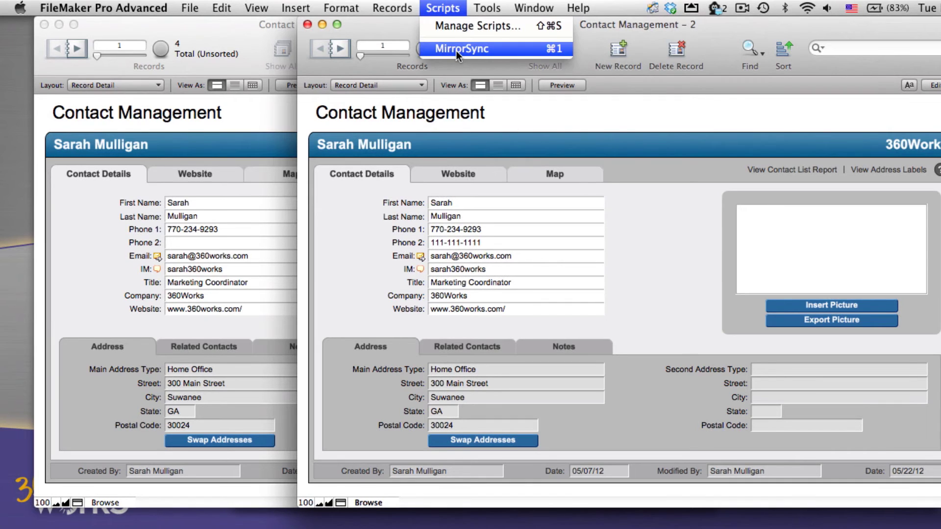
{"action": "left_click", "coordinate": [456, 51]}
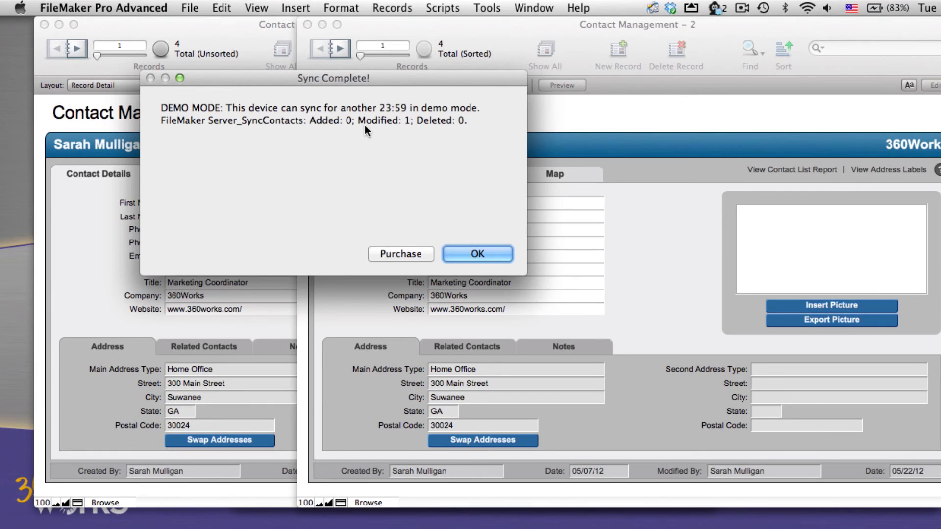
{"action": "left_click", "coordinate": [489, 253]}
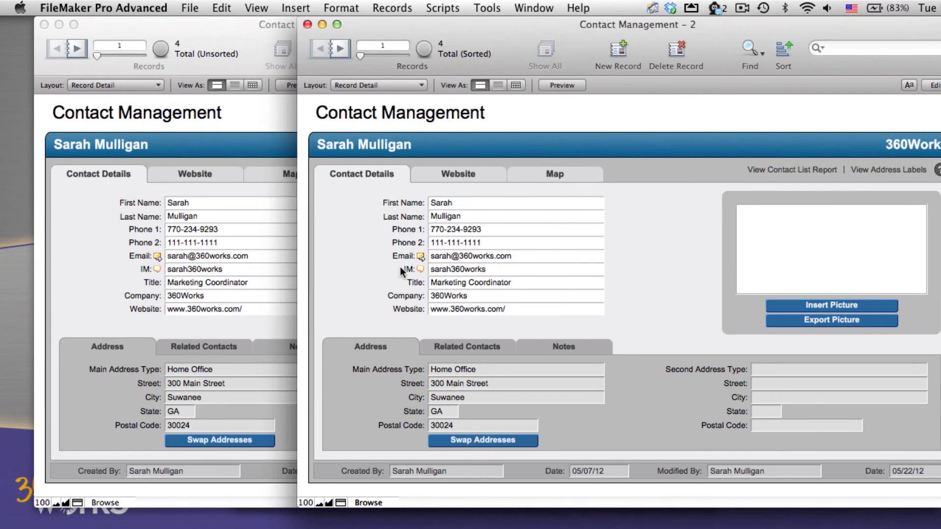
Bring the Contact Management (Sarahs-MacBook-Pro.local) server copy window to the front.
{"action": "left_click", "coordinate": [75, 287]}
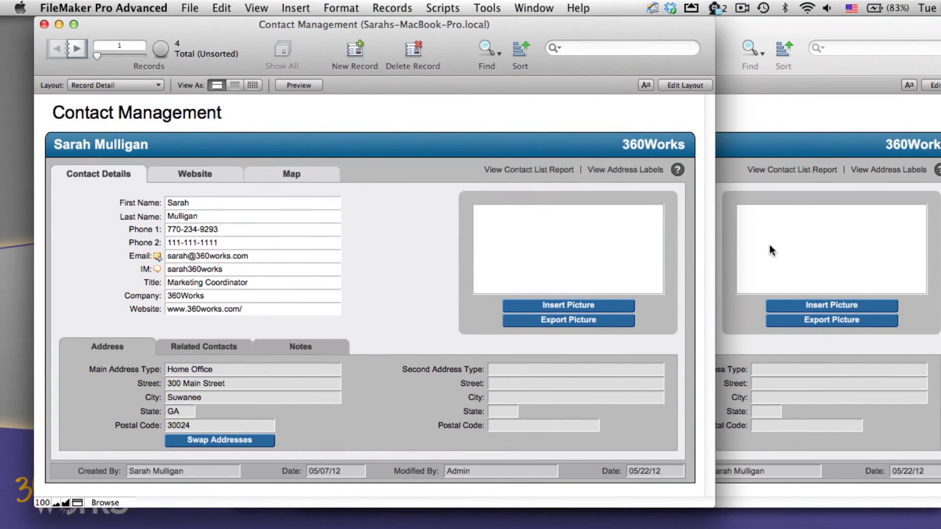
Show Safari at 360works.com/filemaker-sync and move its window toward the screen centre.
{"action": "left_click", "coordinate": [772, 250]}
{"action": "left_click", "coordinate": [899, 522]}
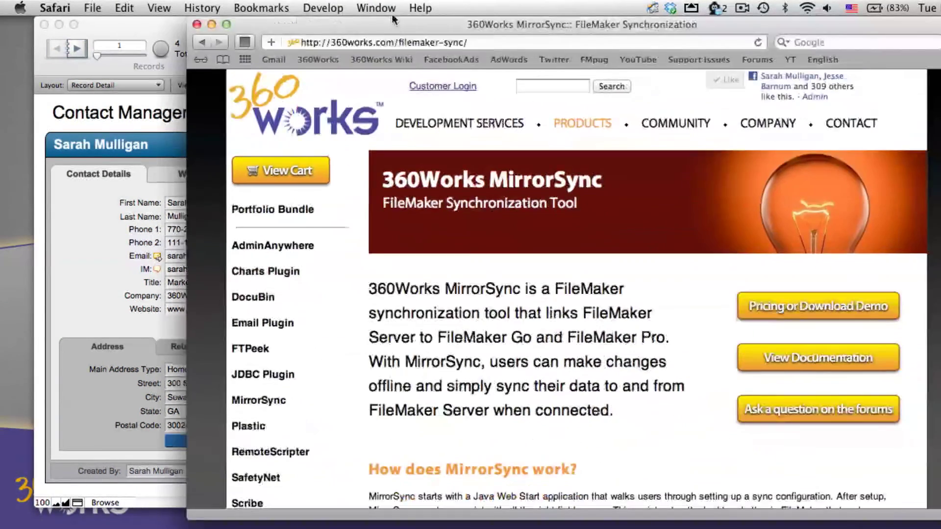
{"action": "left_click_drag", "start_coordinate": [390, 13], "coordinate": [306, 9]}
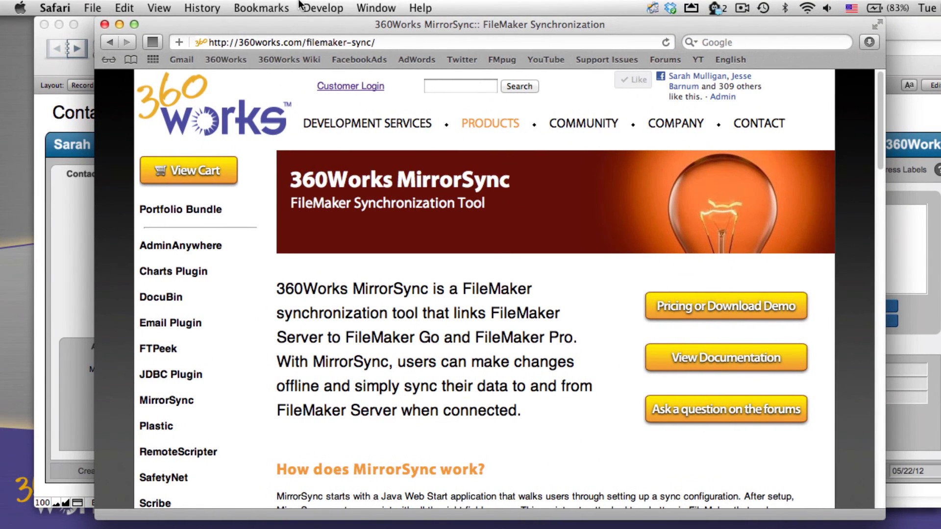